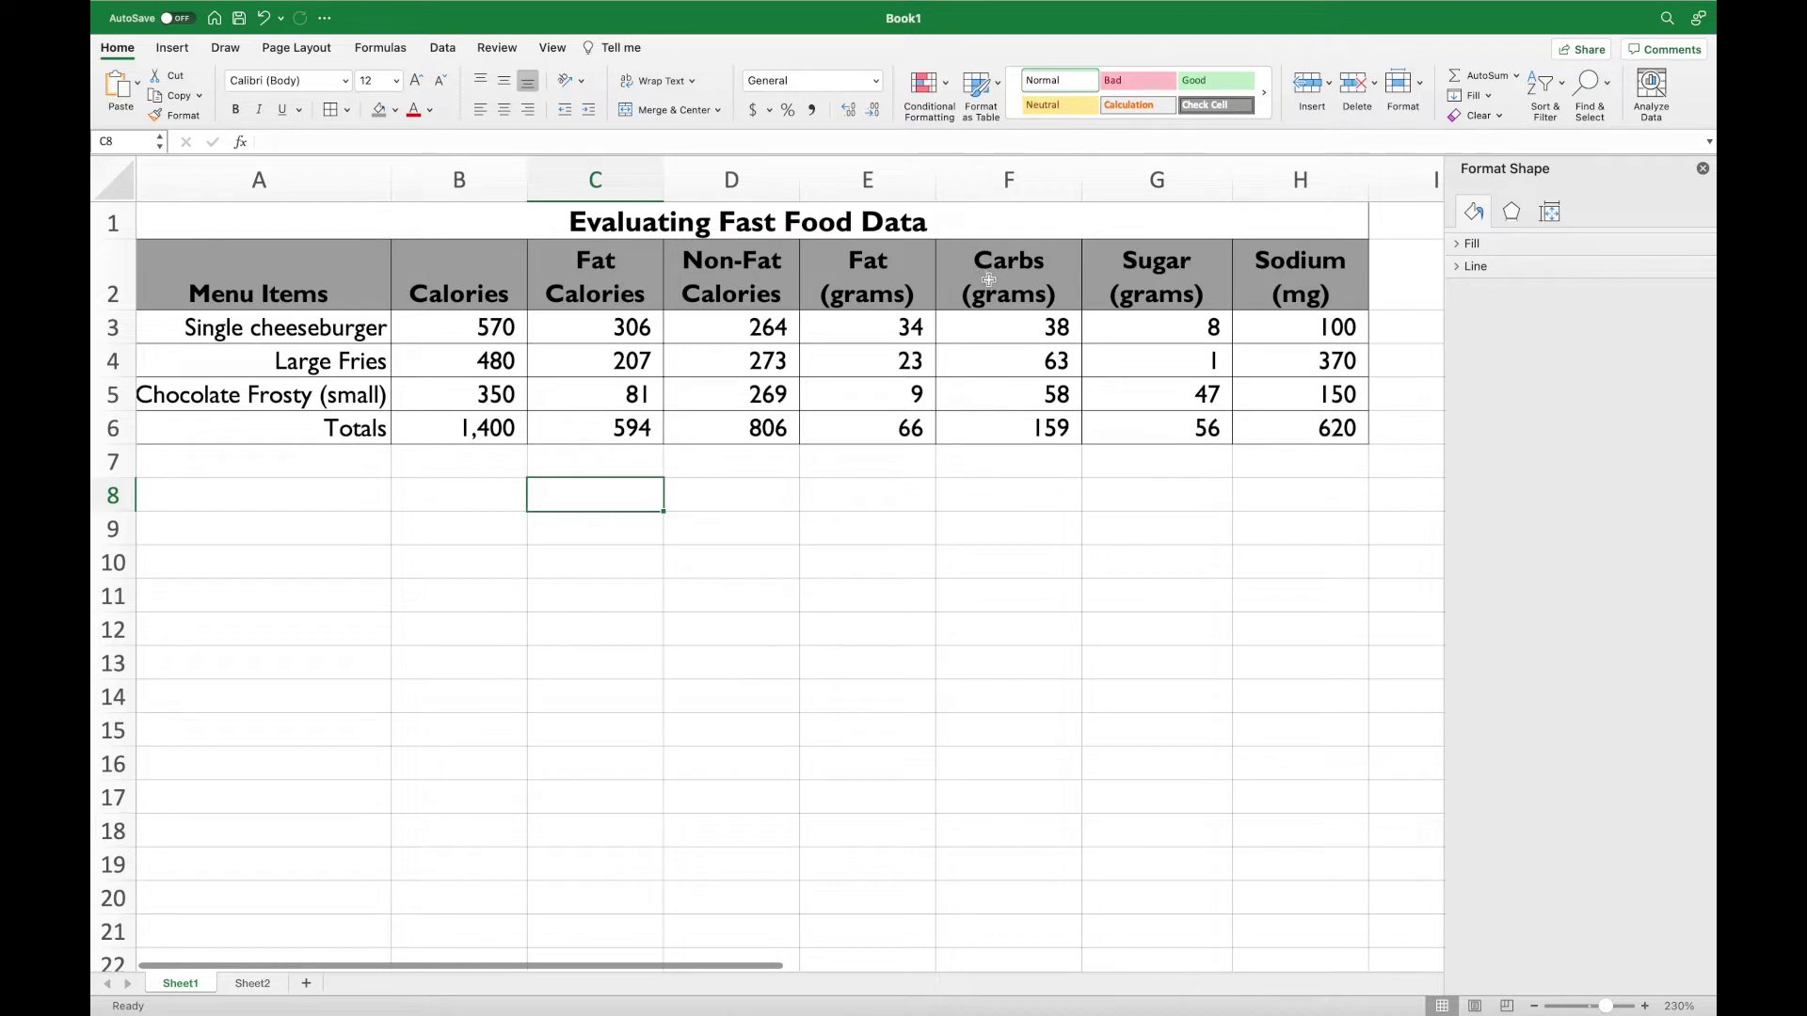
Select the menu item names A2:A5 together with the Carbs and Sugar columns F2:G5
click(233, 273)
drag(234, 273, 252, 388)
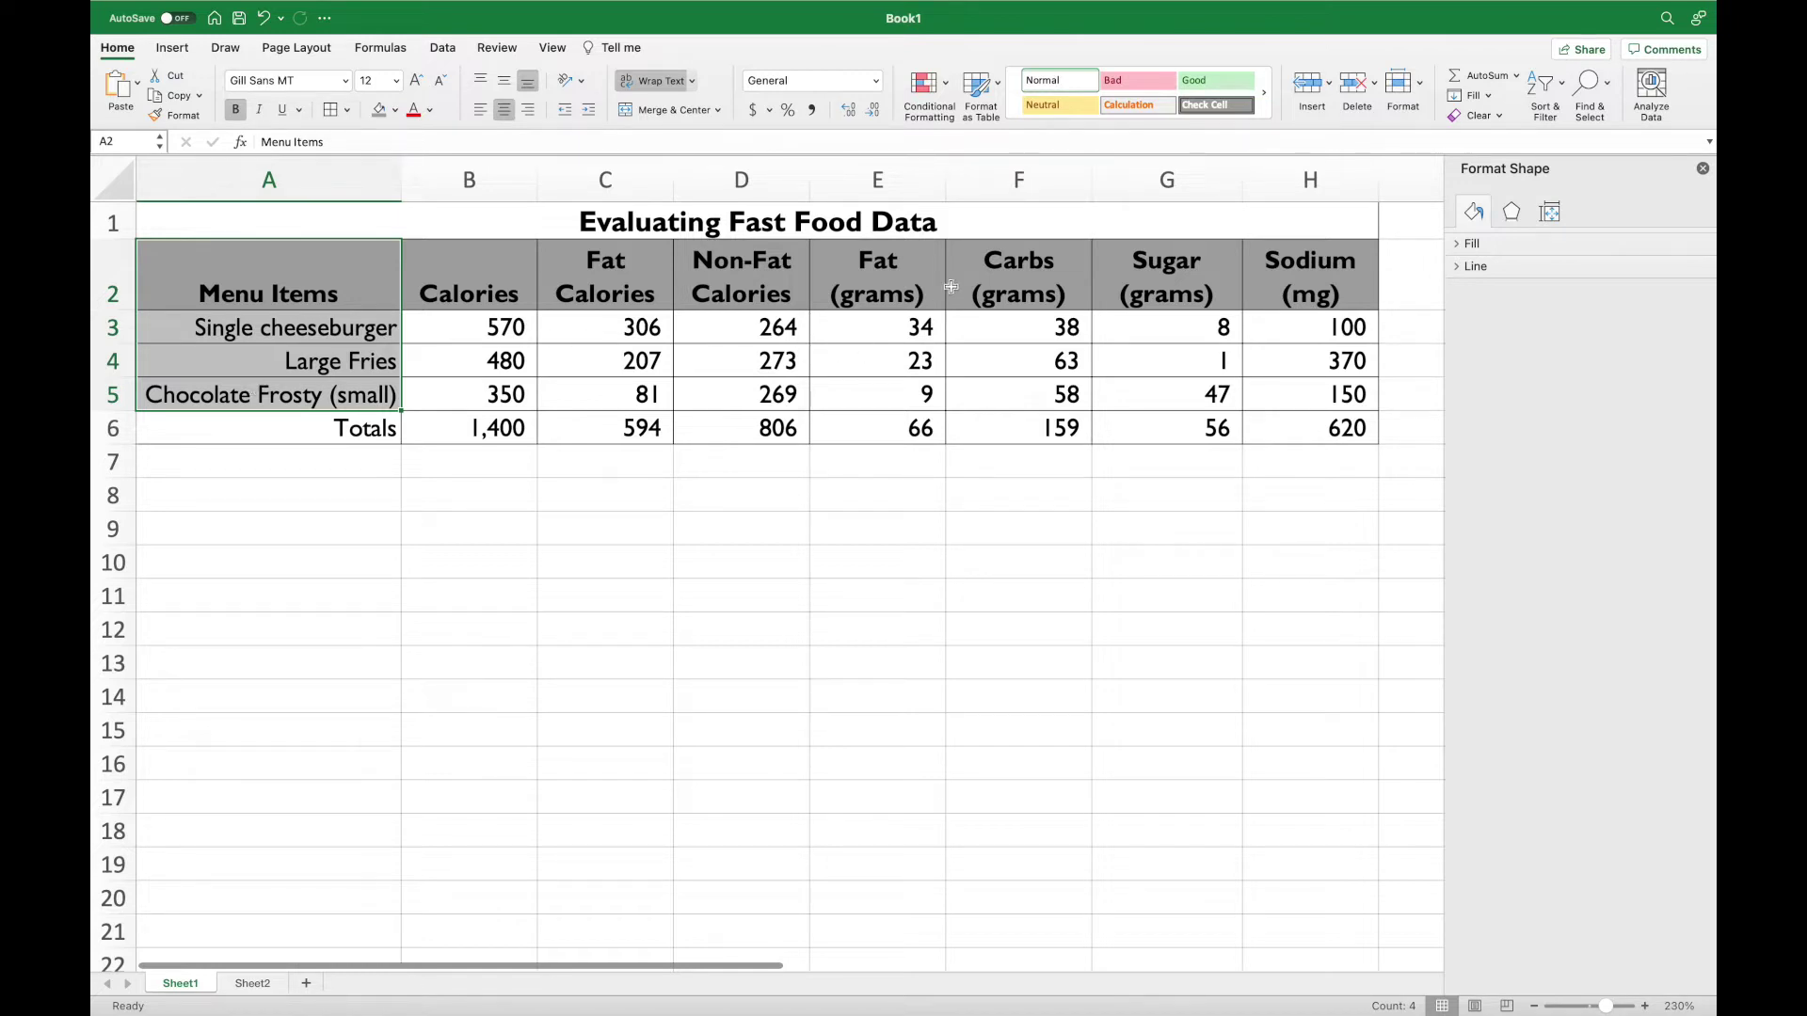
super+click(1000, 287)
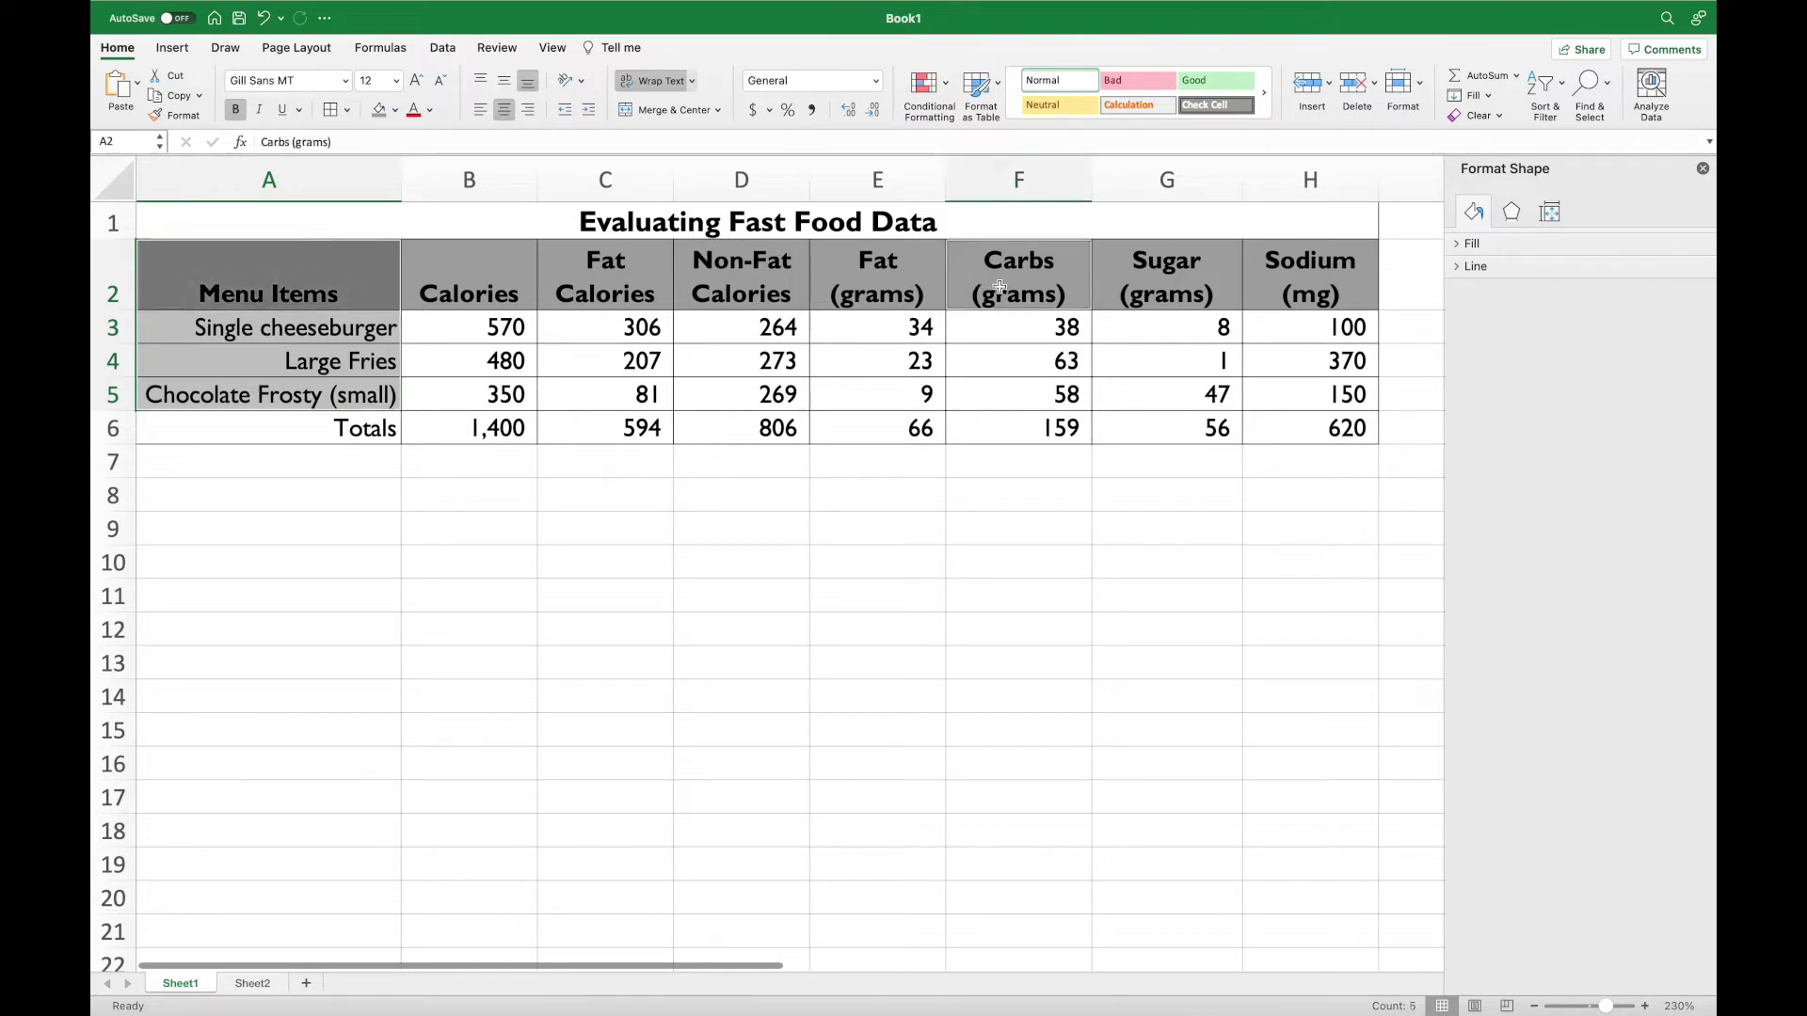
drag(1000, 287, 1126, 391)
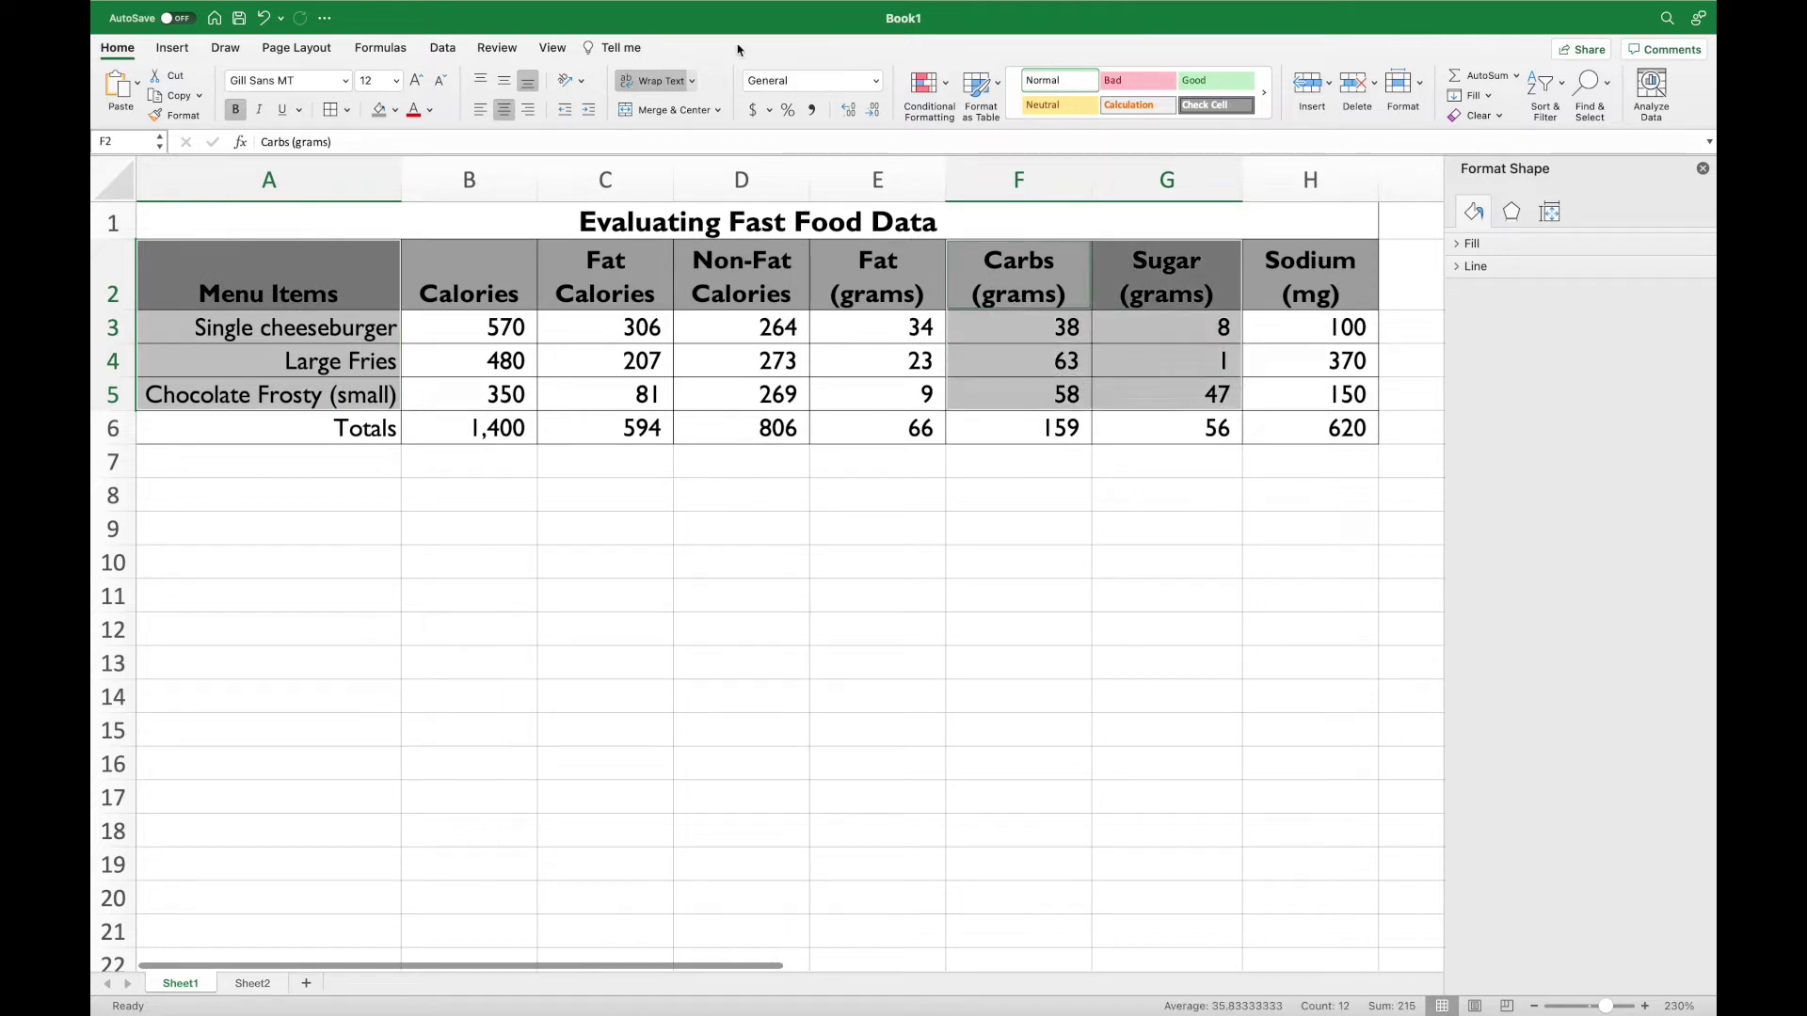
mouse_move(708, 8)
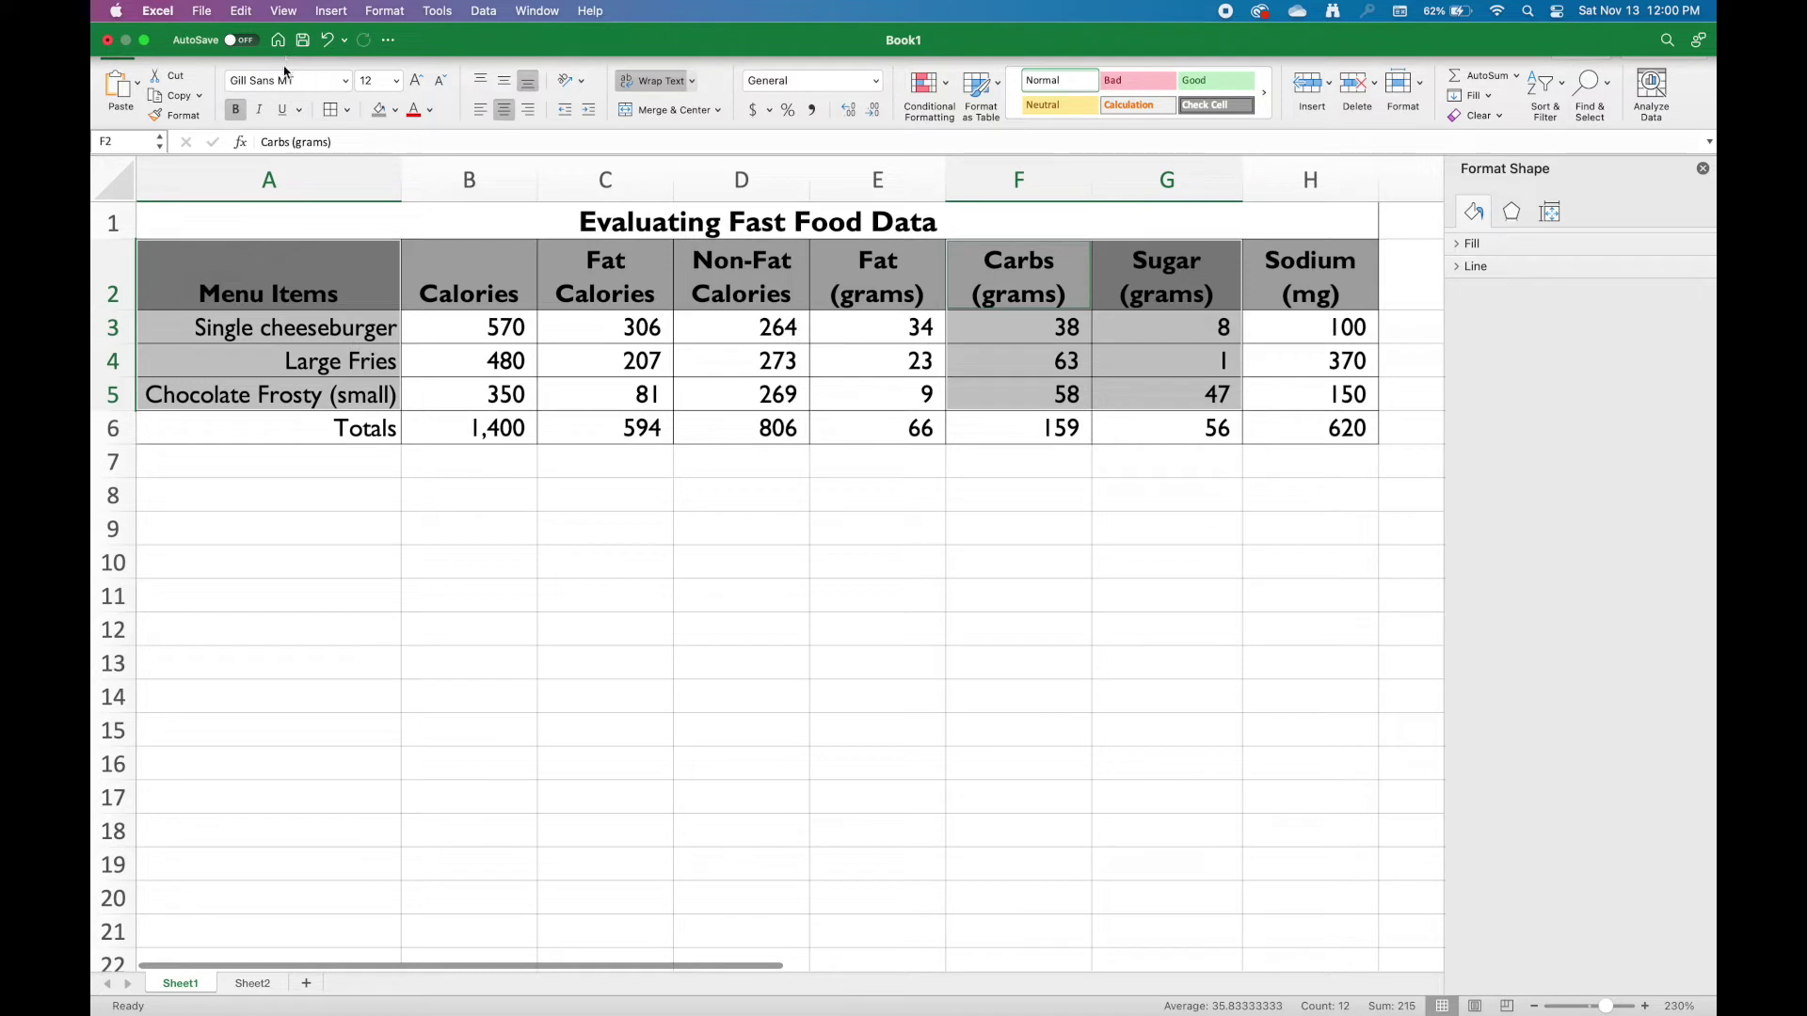
click(232, 77)
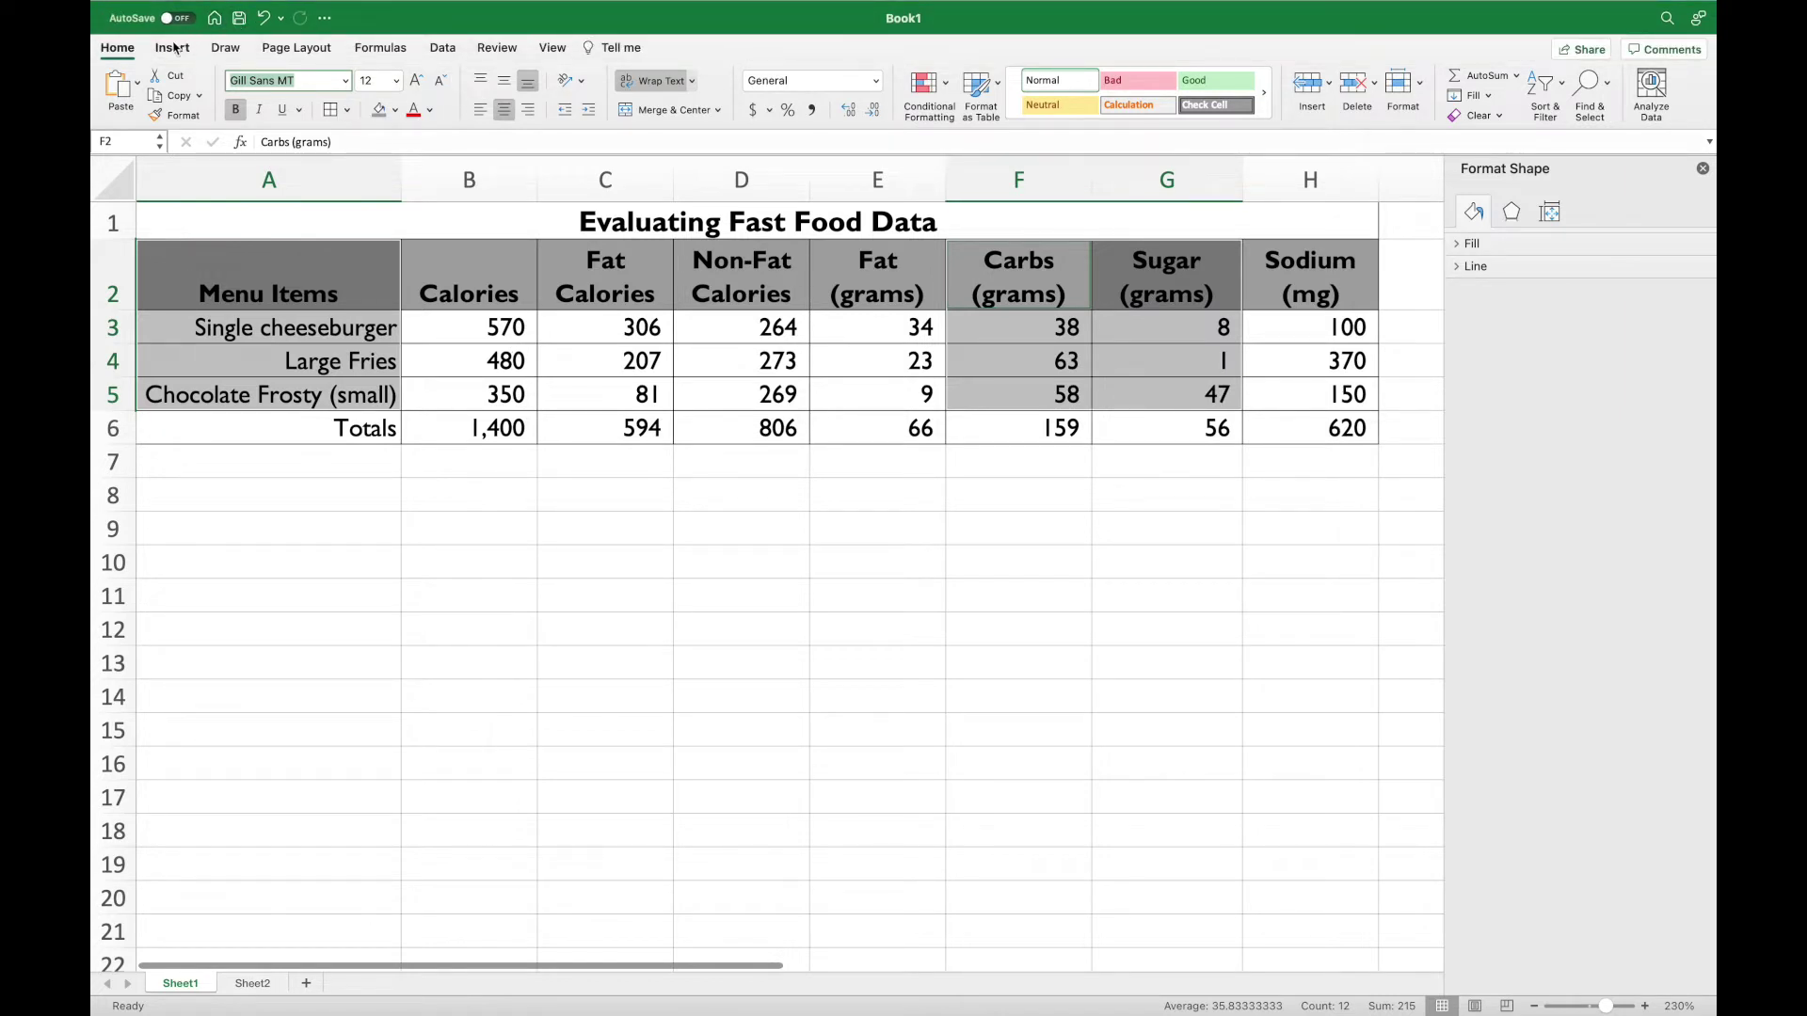
Insert a 3-D clustered column chart from the selection, then cut it off Sheet1
click(172, 48)
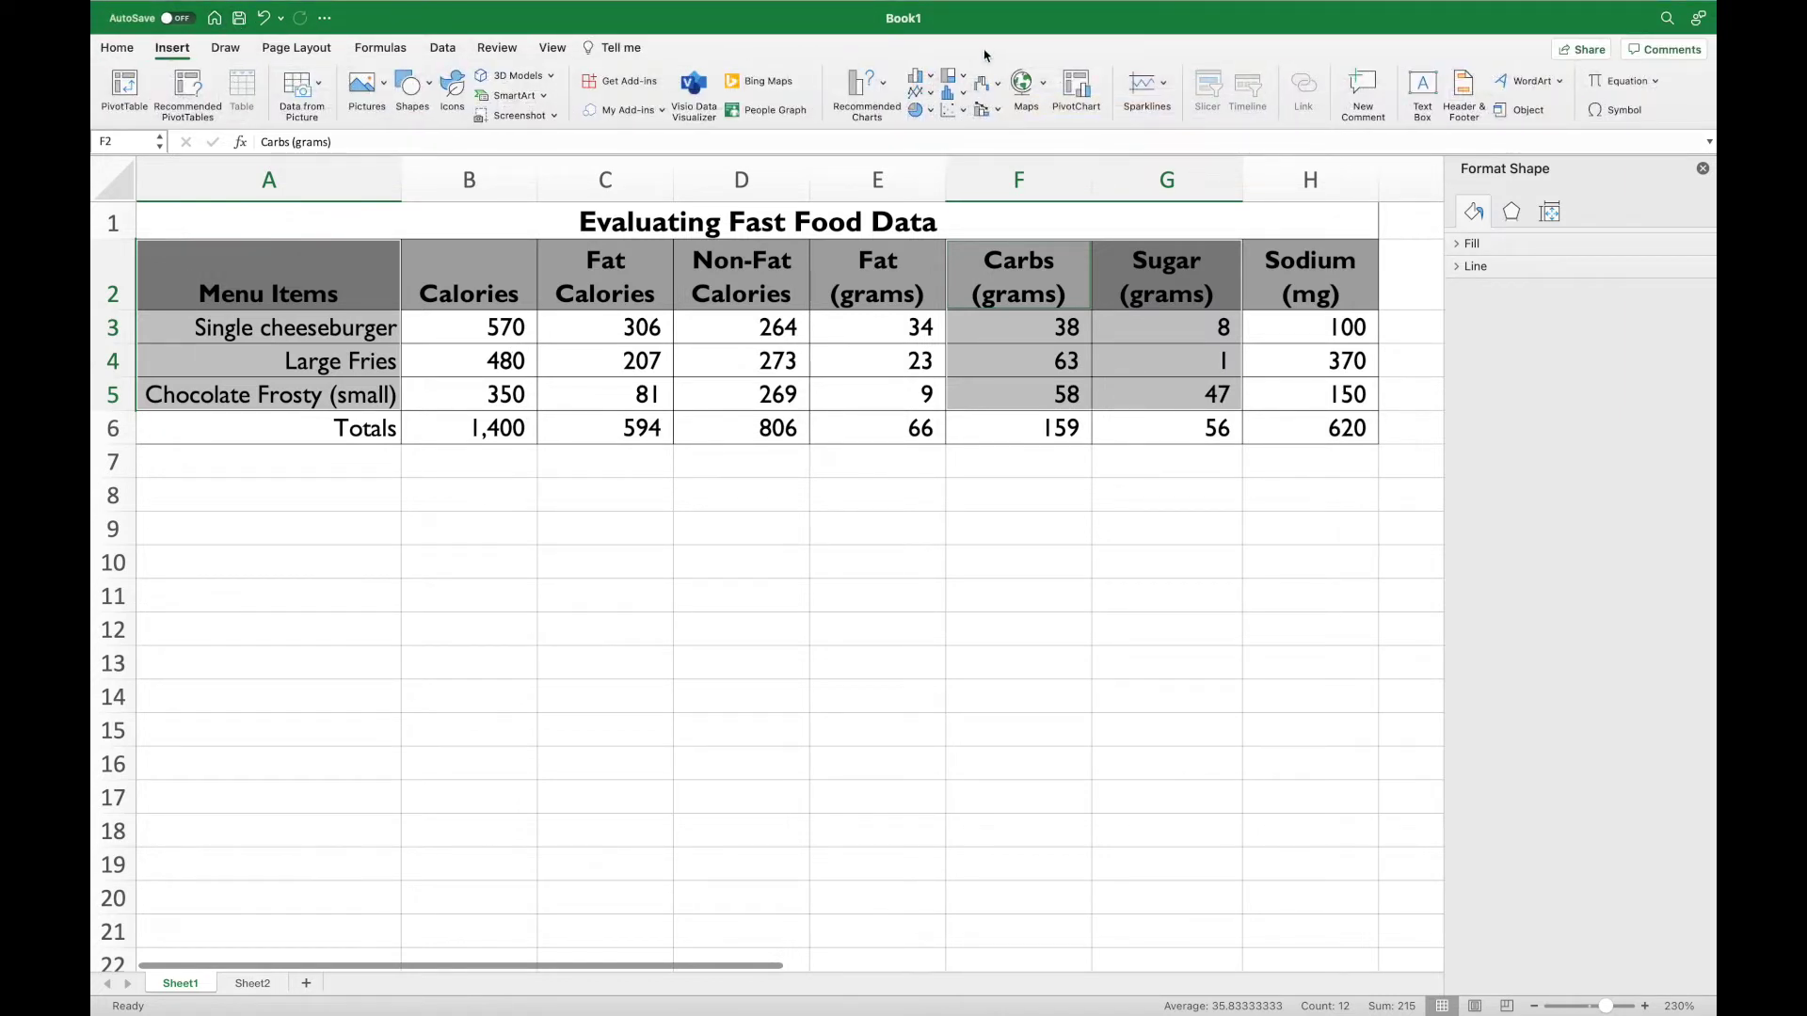
click(932, 81)
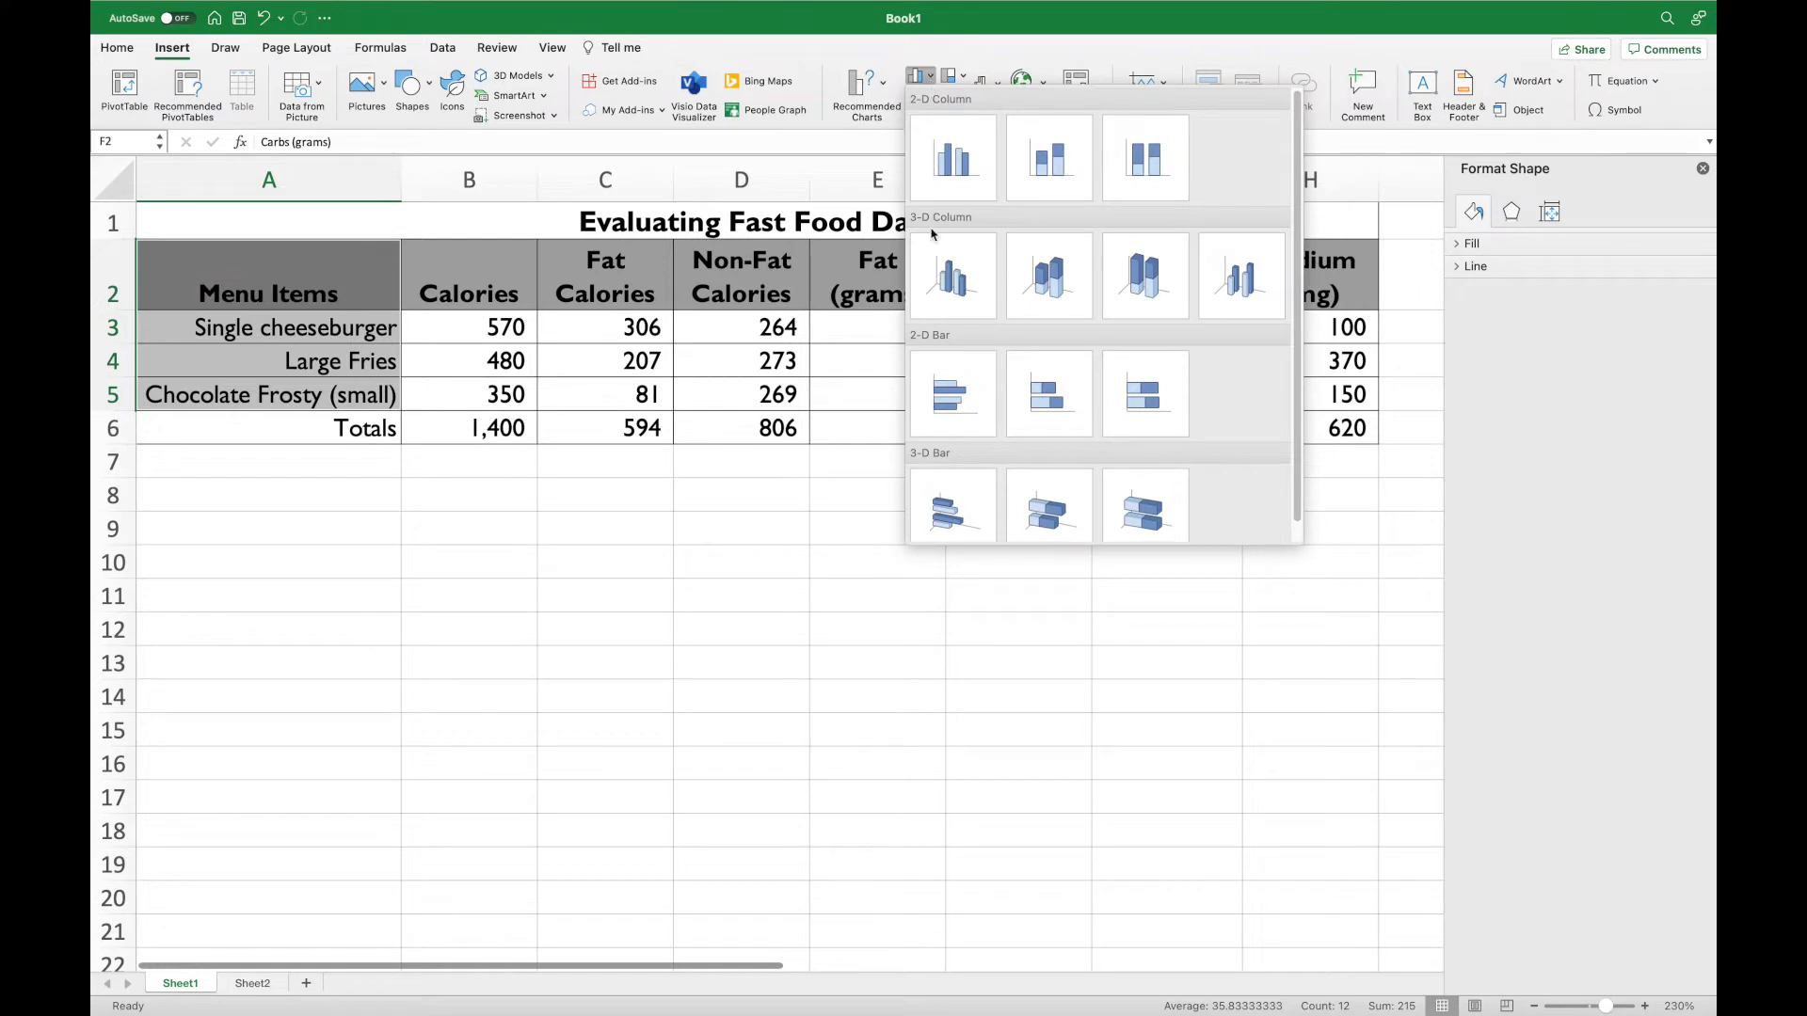
click(971, 293)
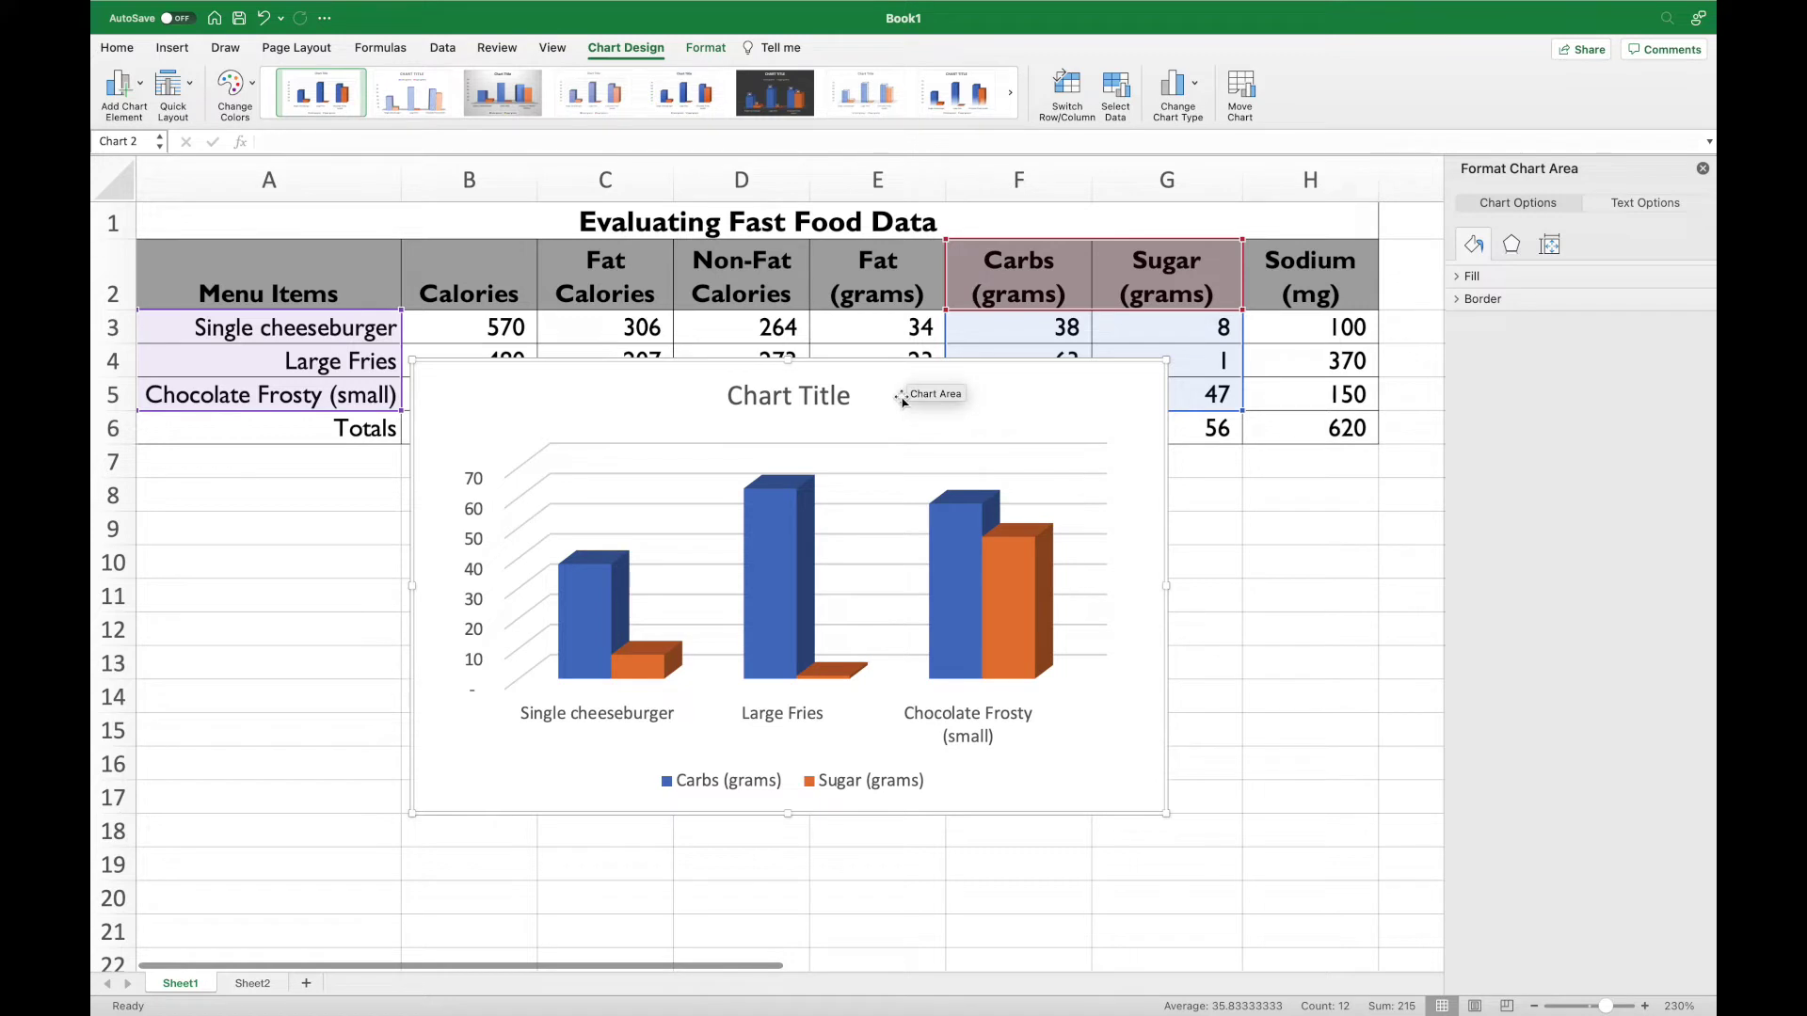
key(Delete)
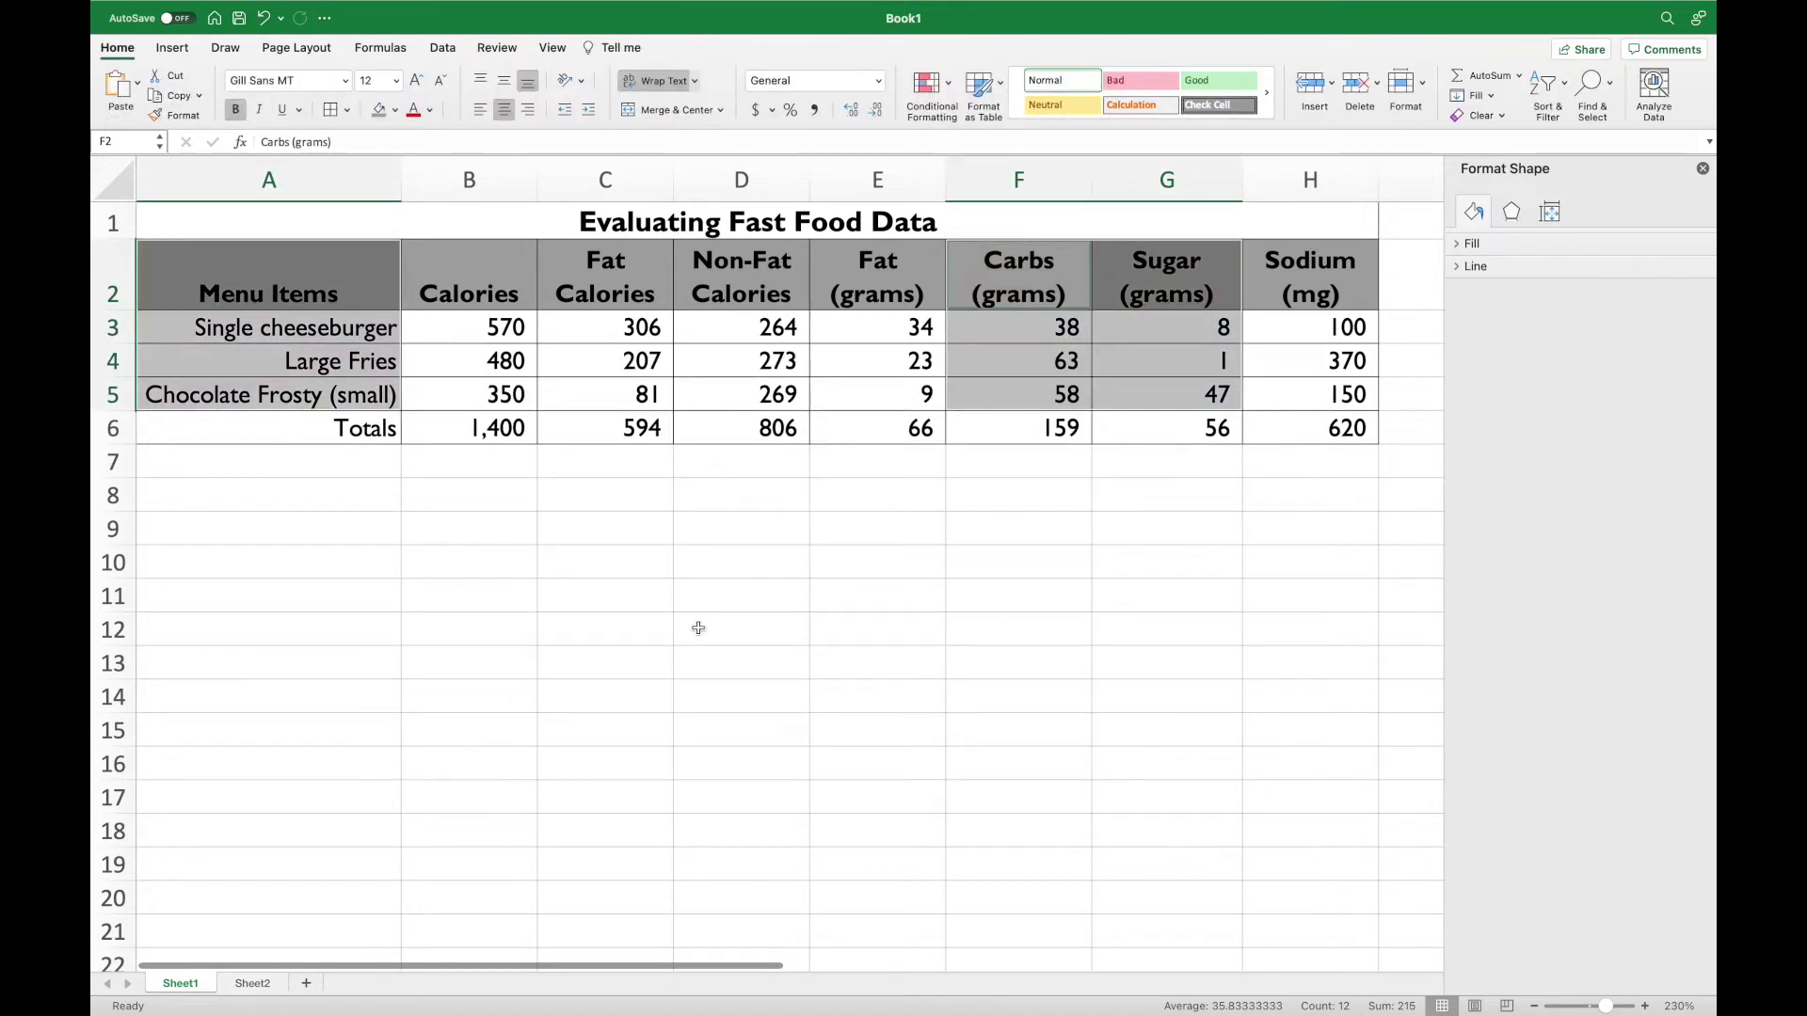
Paste the 3-D chart at A21 on Sheet2 below the calorie chart and widen it to column G
mouse_move(253, 988)
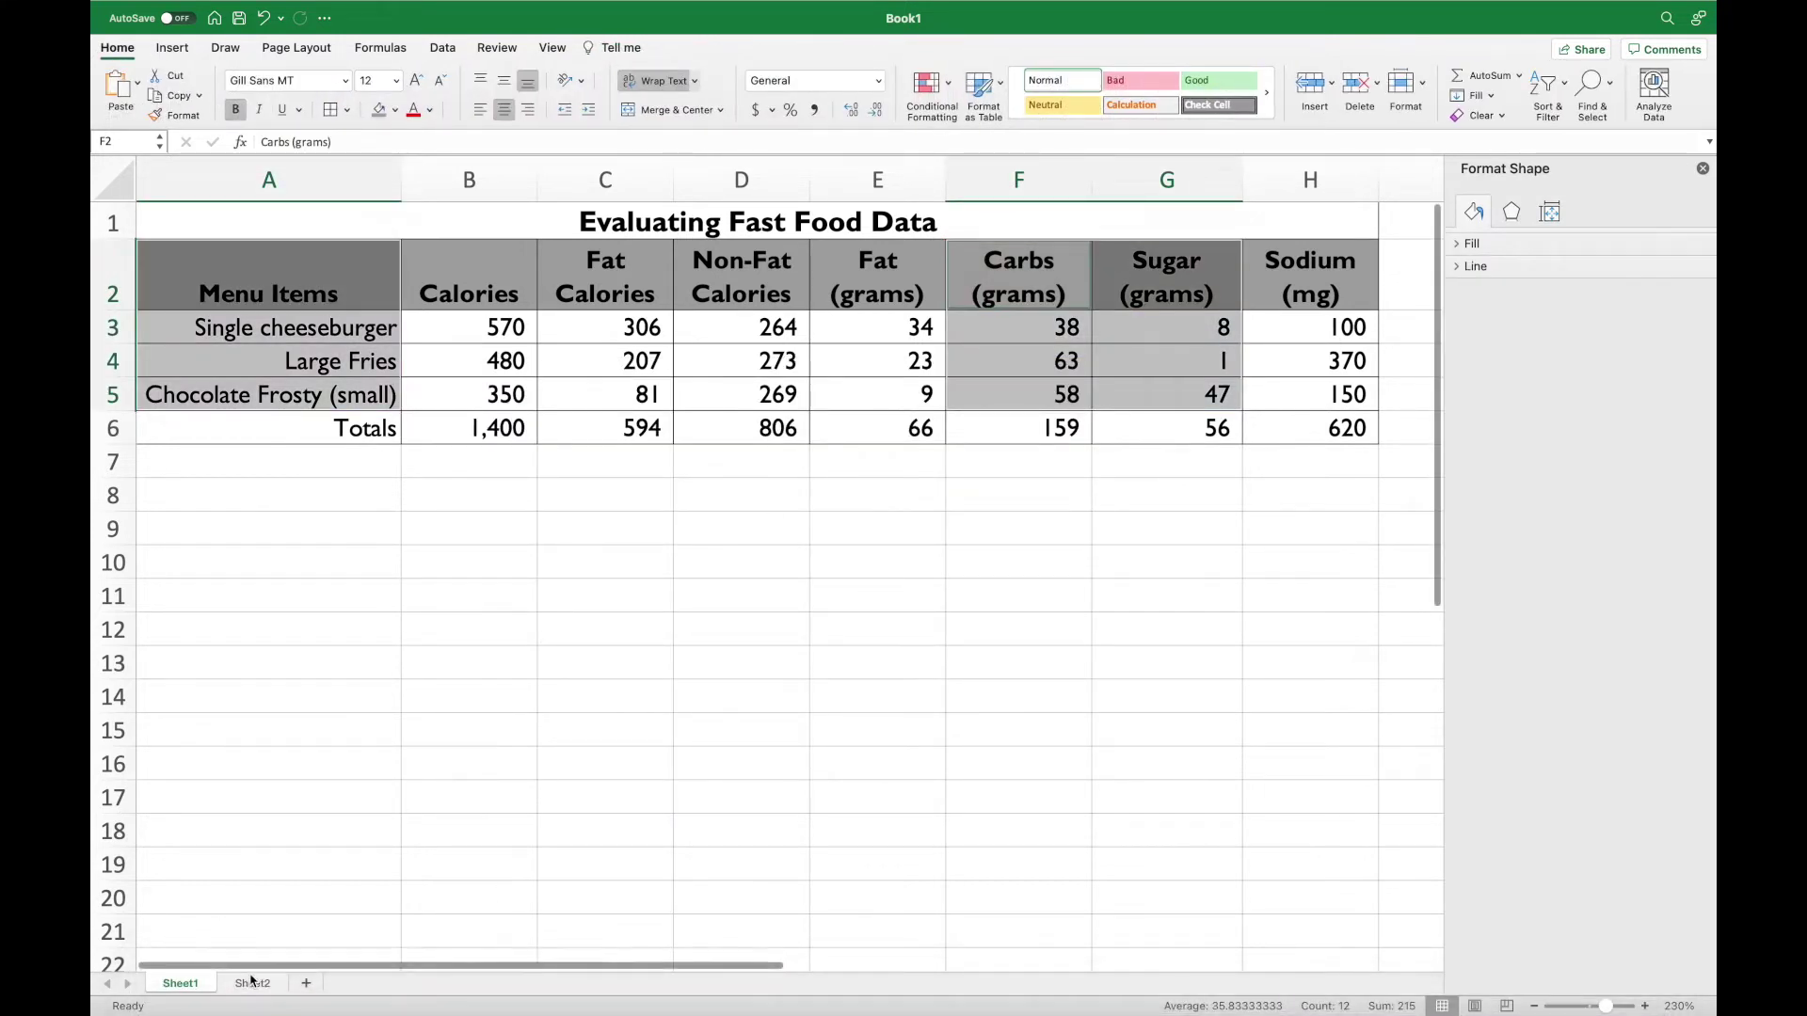
click(249, 982)
click(155, 700)
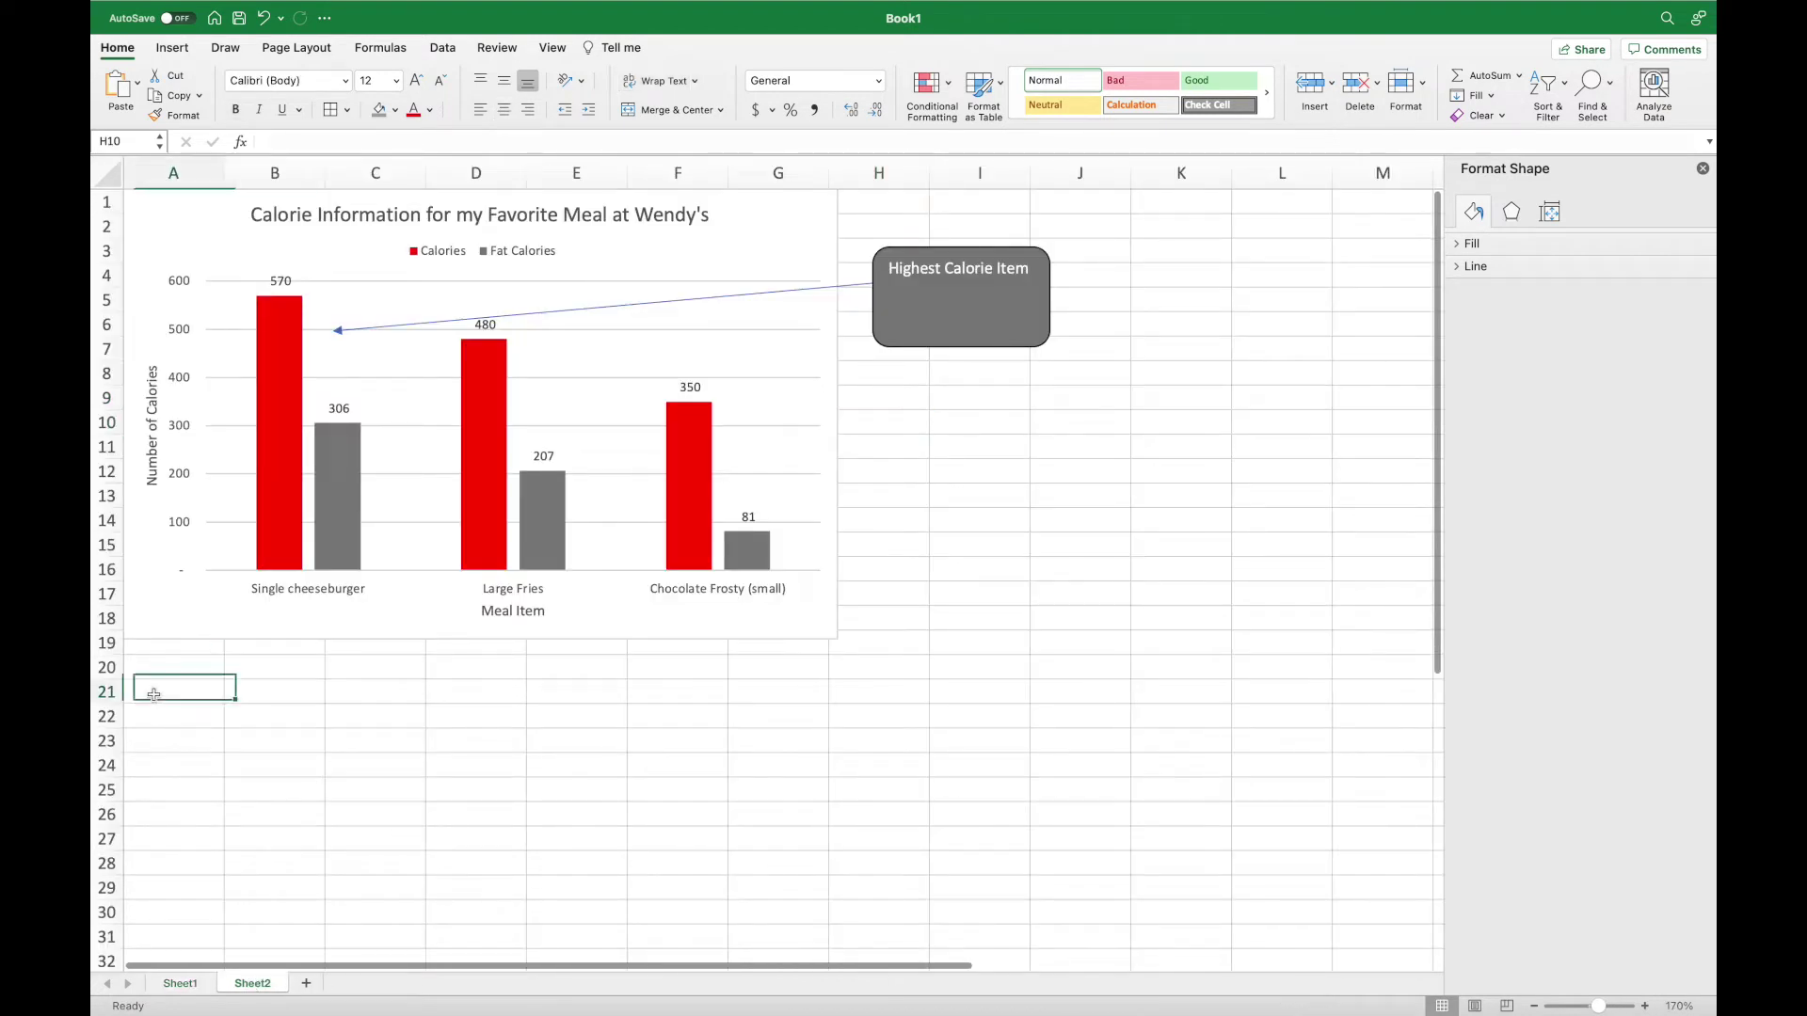
key(cmd+v)
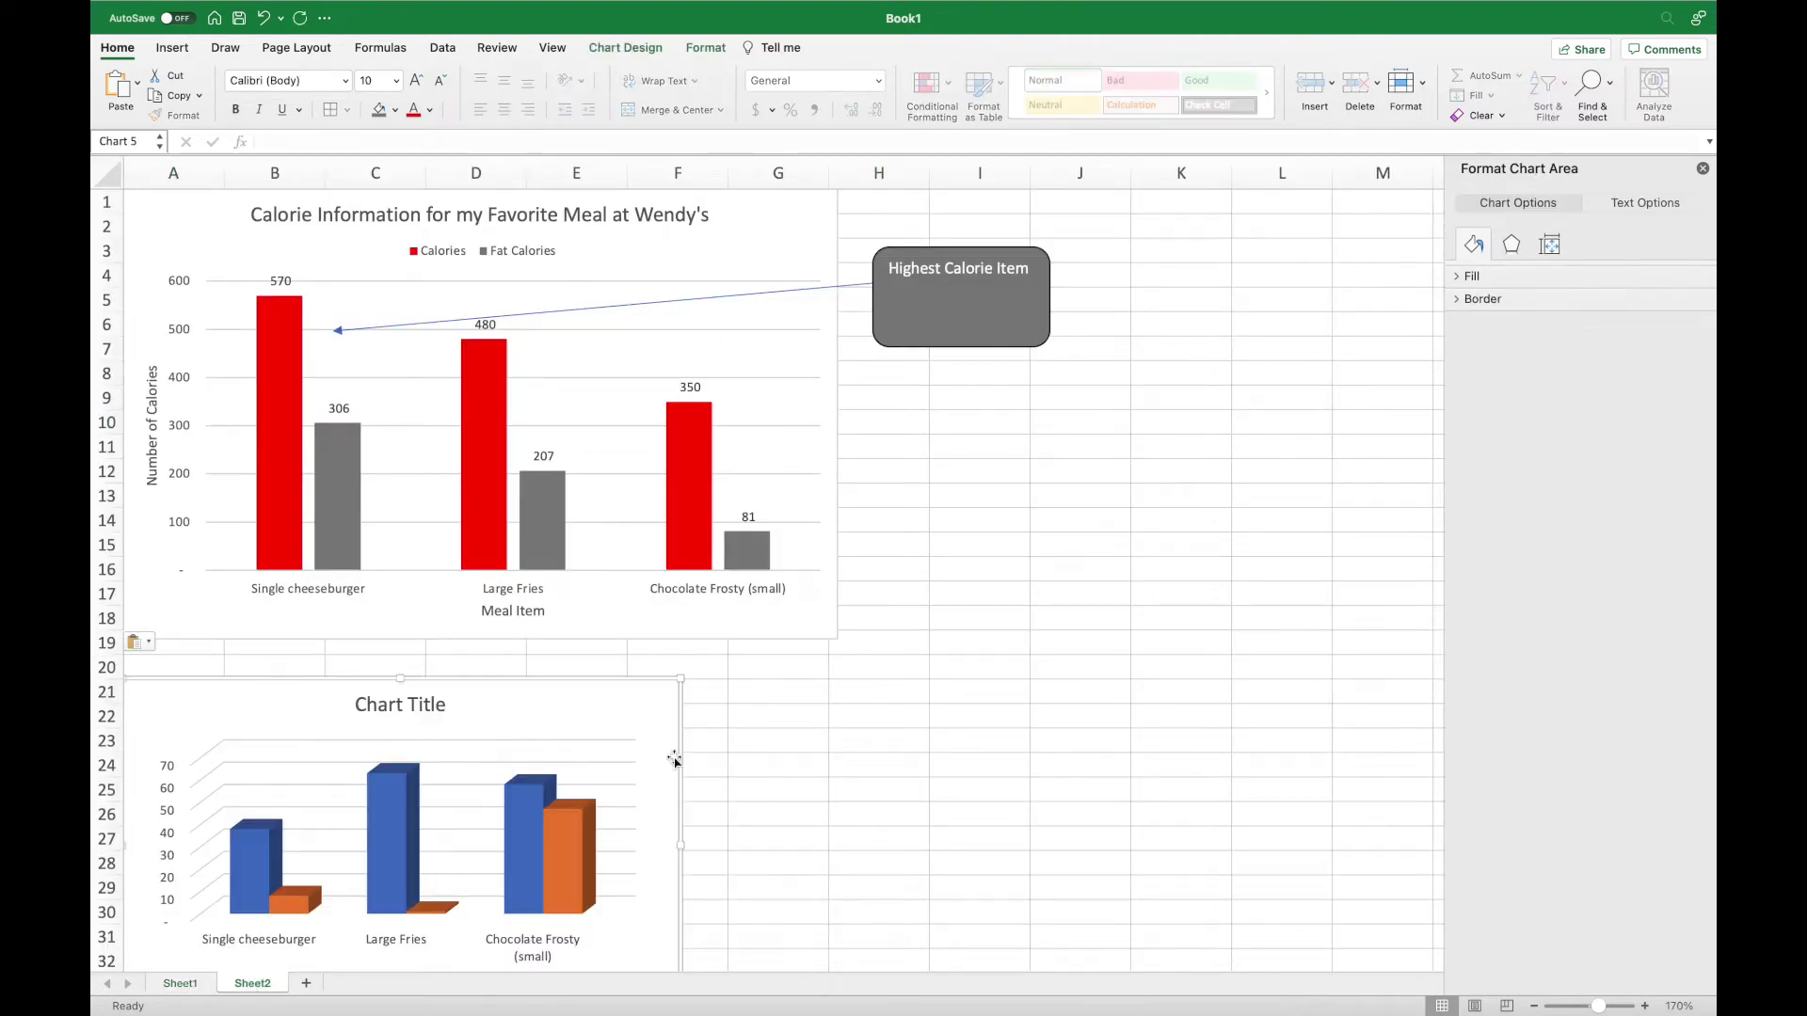
scroll(742, 801, down, 2)
scroll(743, 801, down, 2)
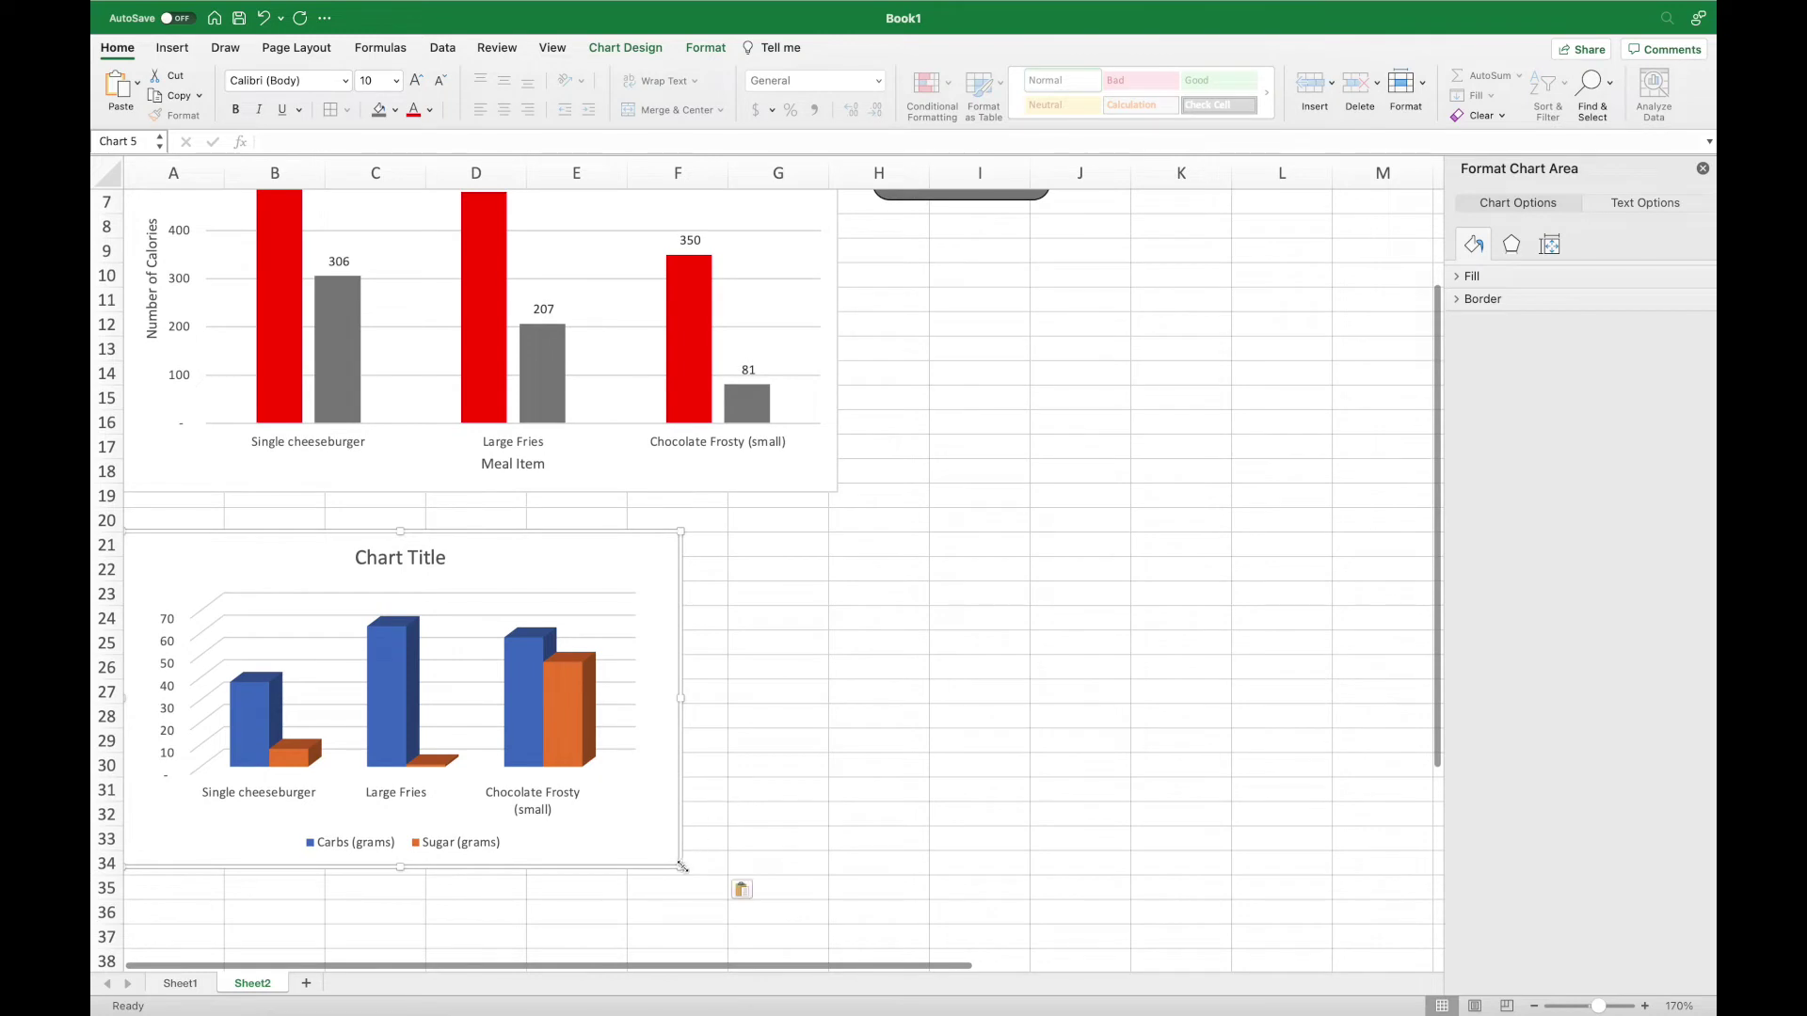
drag(680, 867, 834, 904)
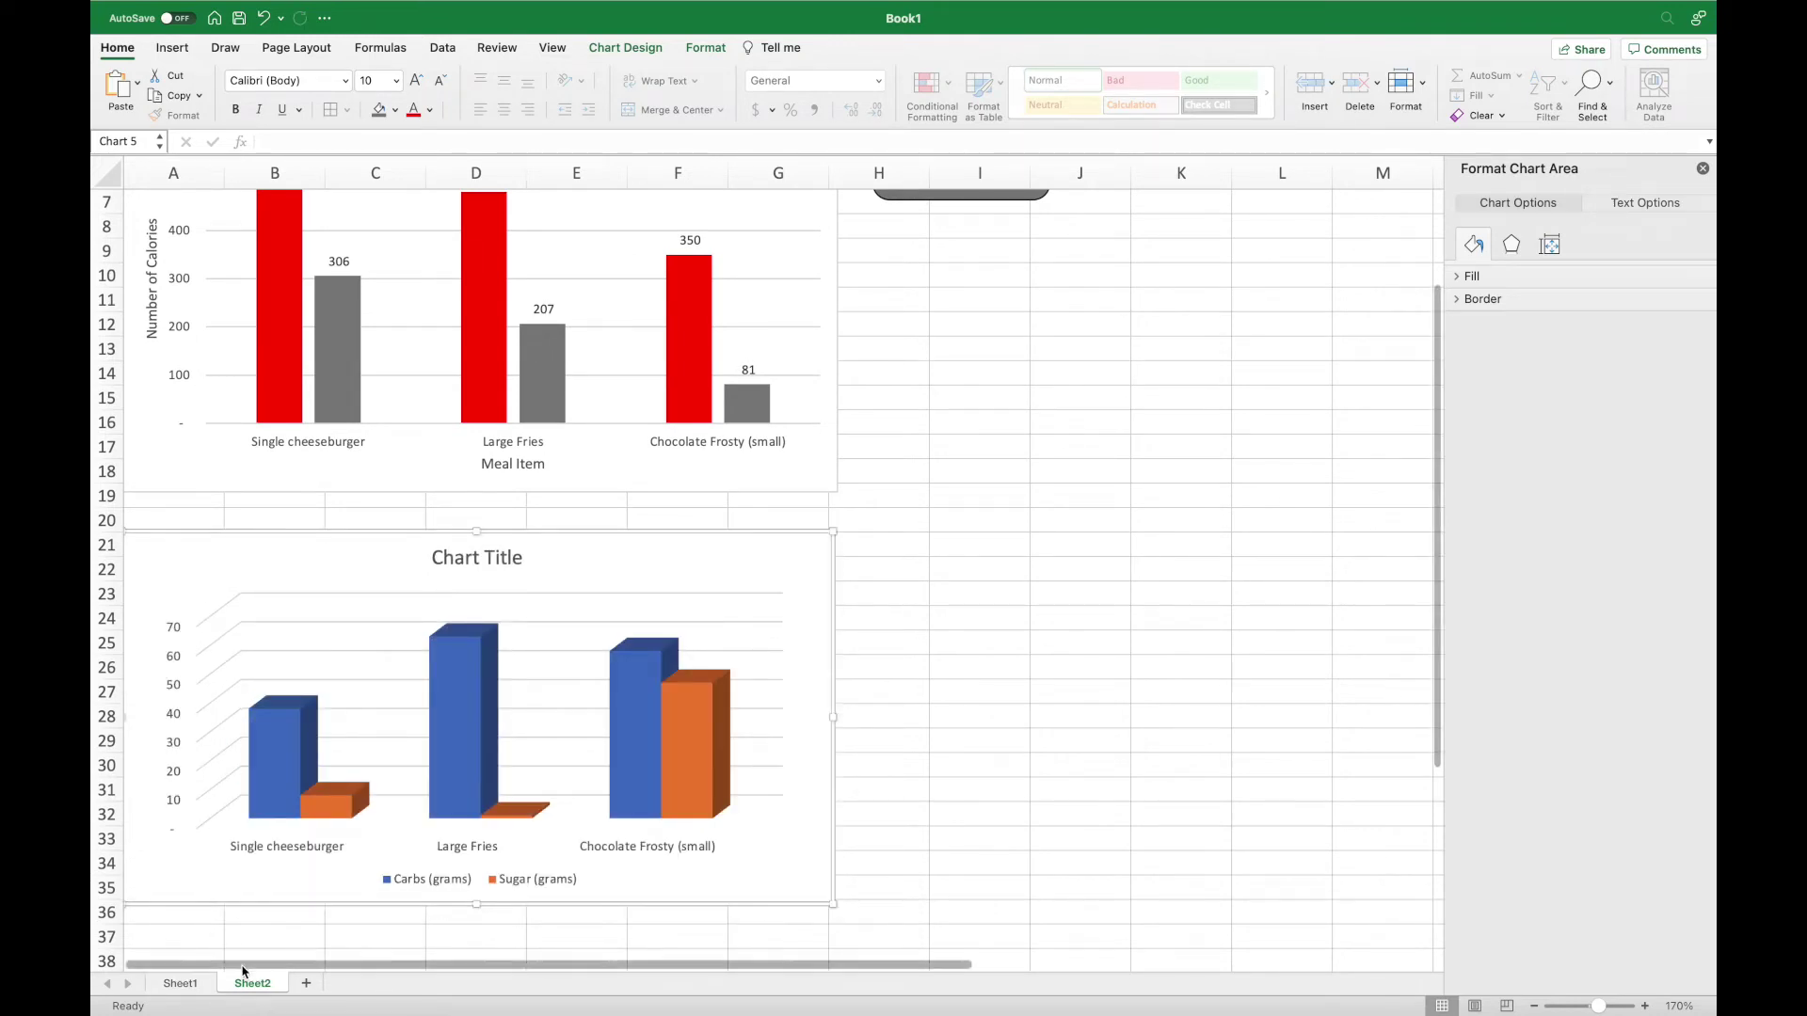
Rename Sheet2 to 'Charts'
double_click(247, 984)
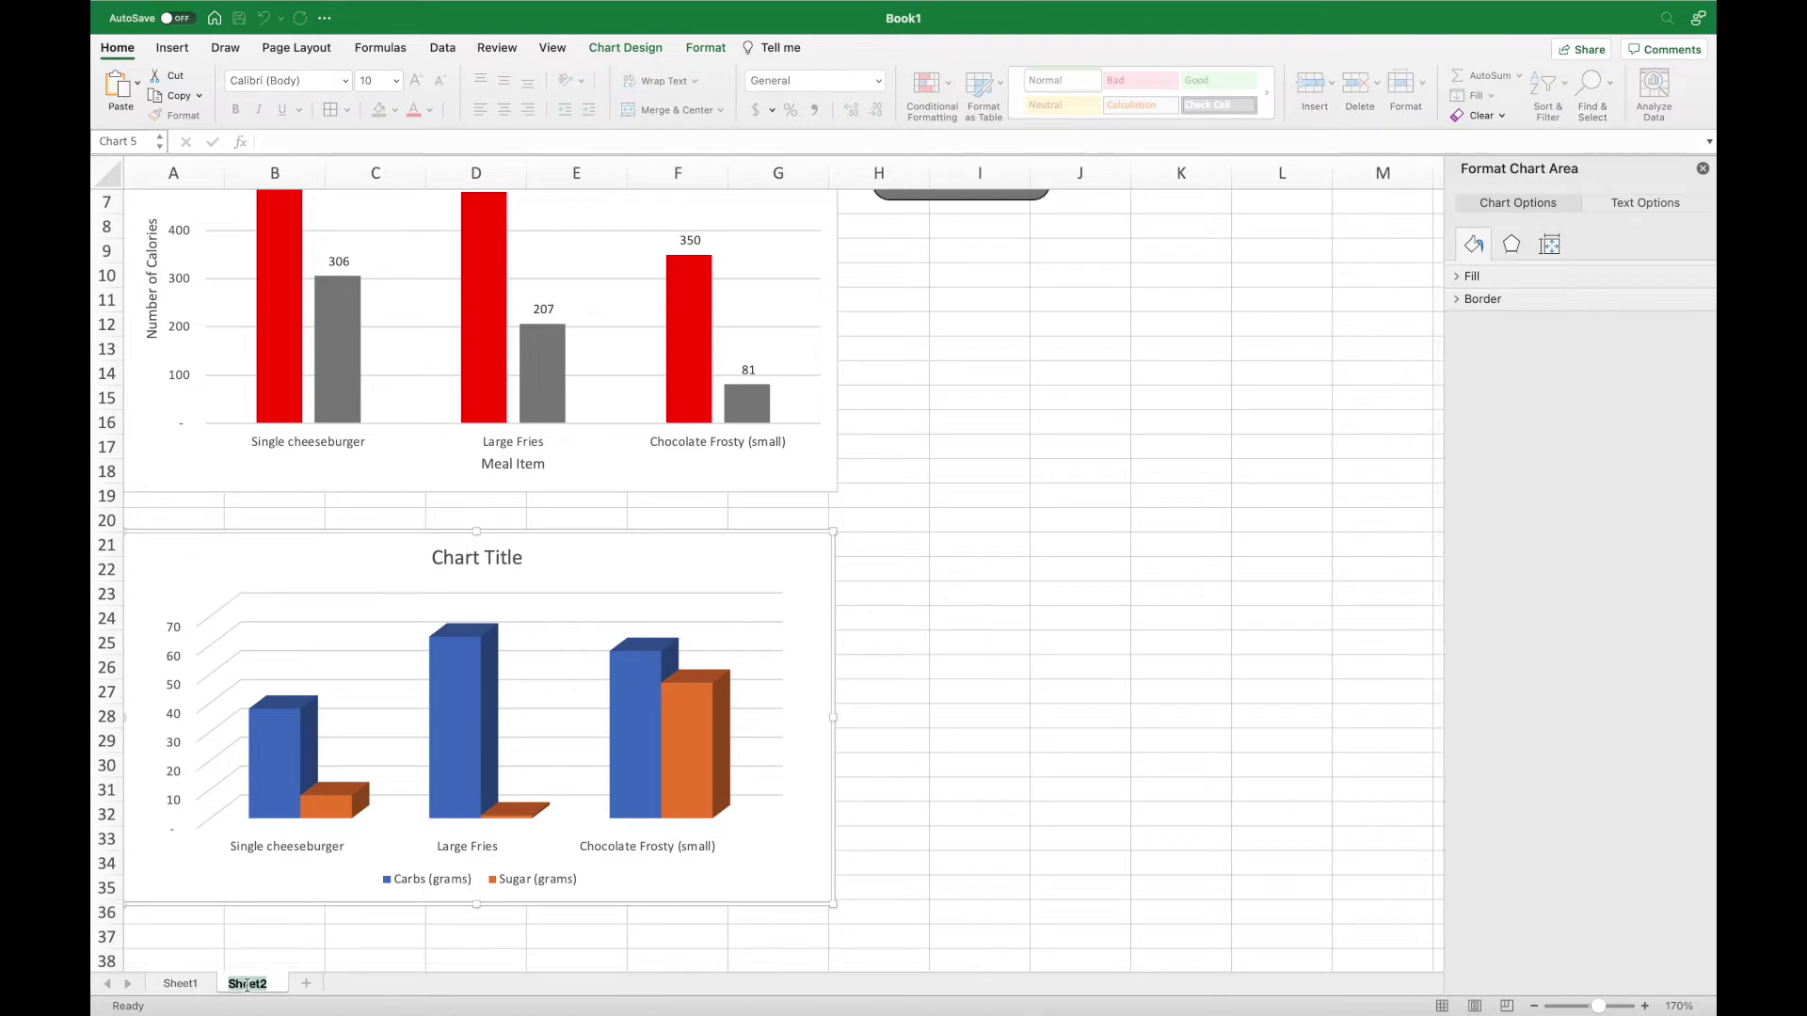
text(Charts)
key(Return)
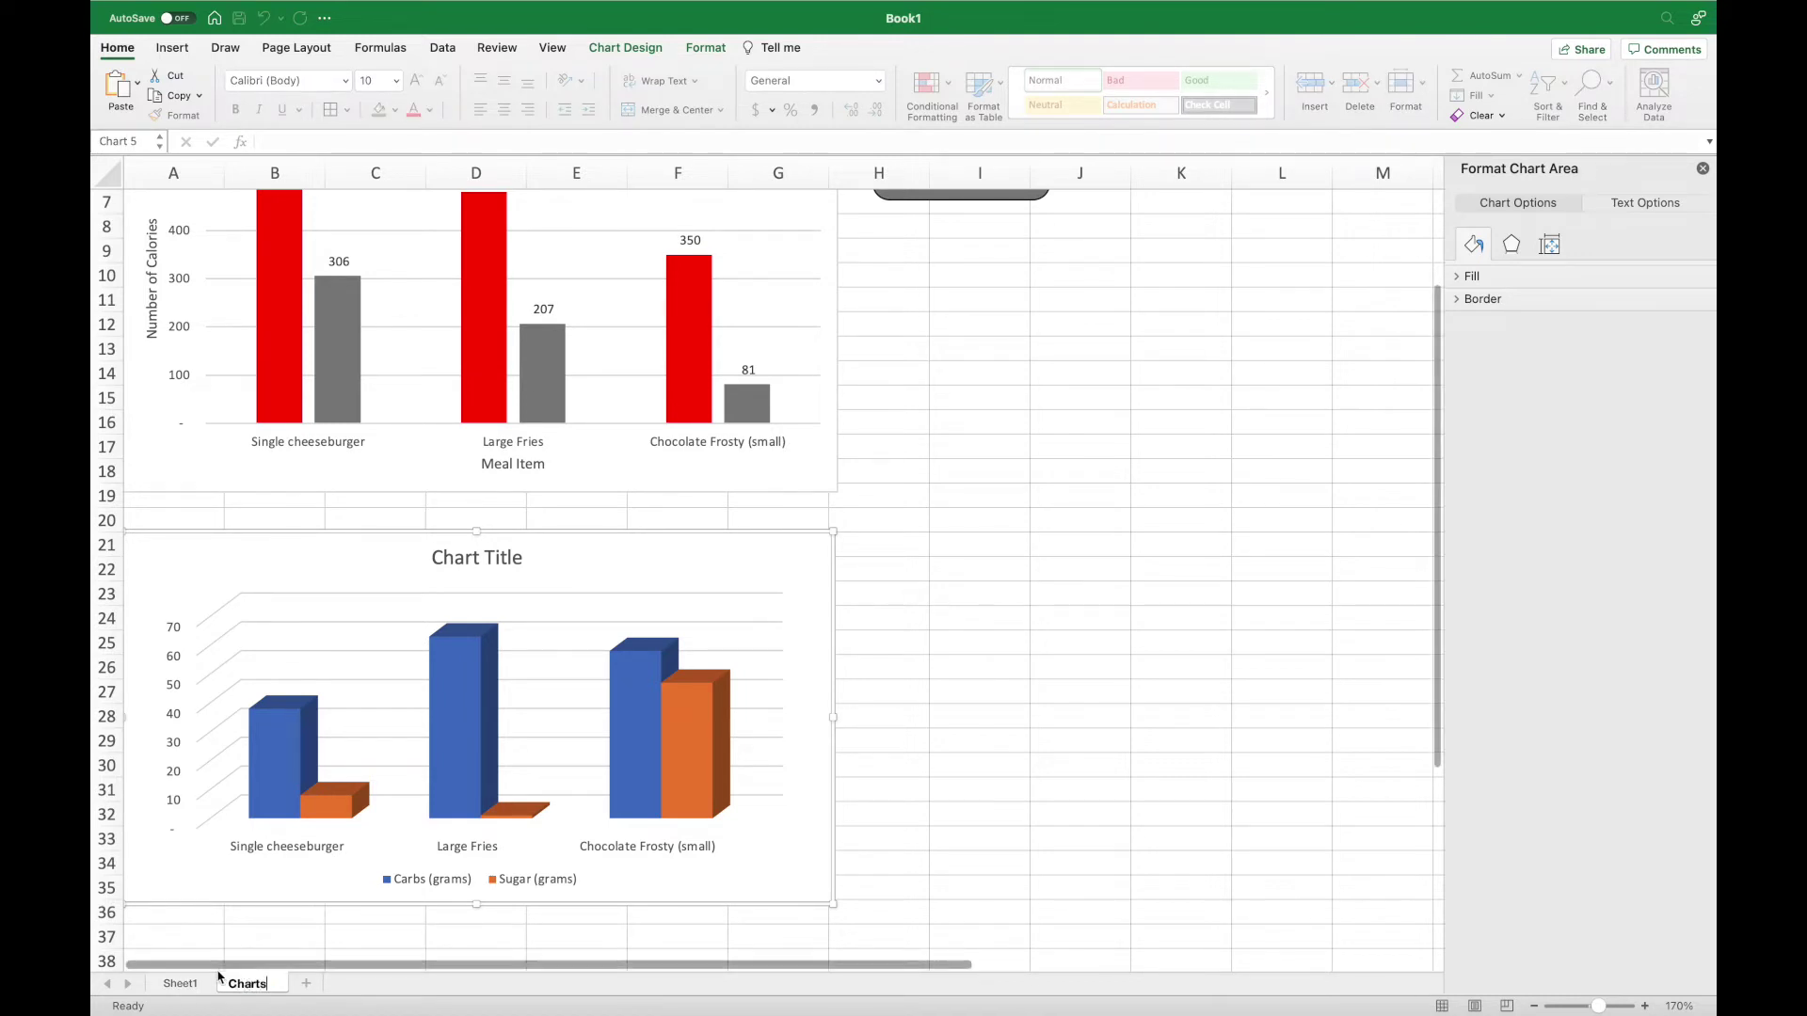
Rename Sheet1 to 'Data' and return to the Charts sheet
click(182, 985)
double_click(182, 984)
text(Data)
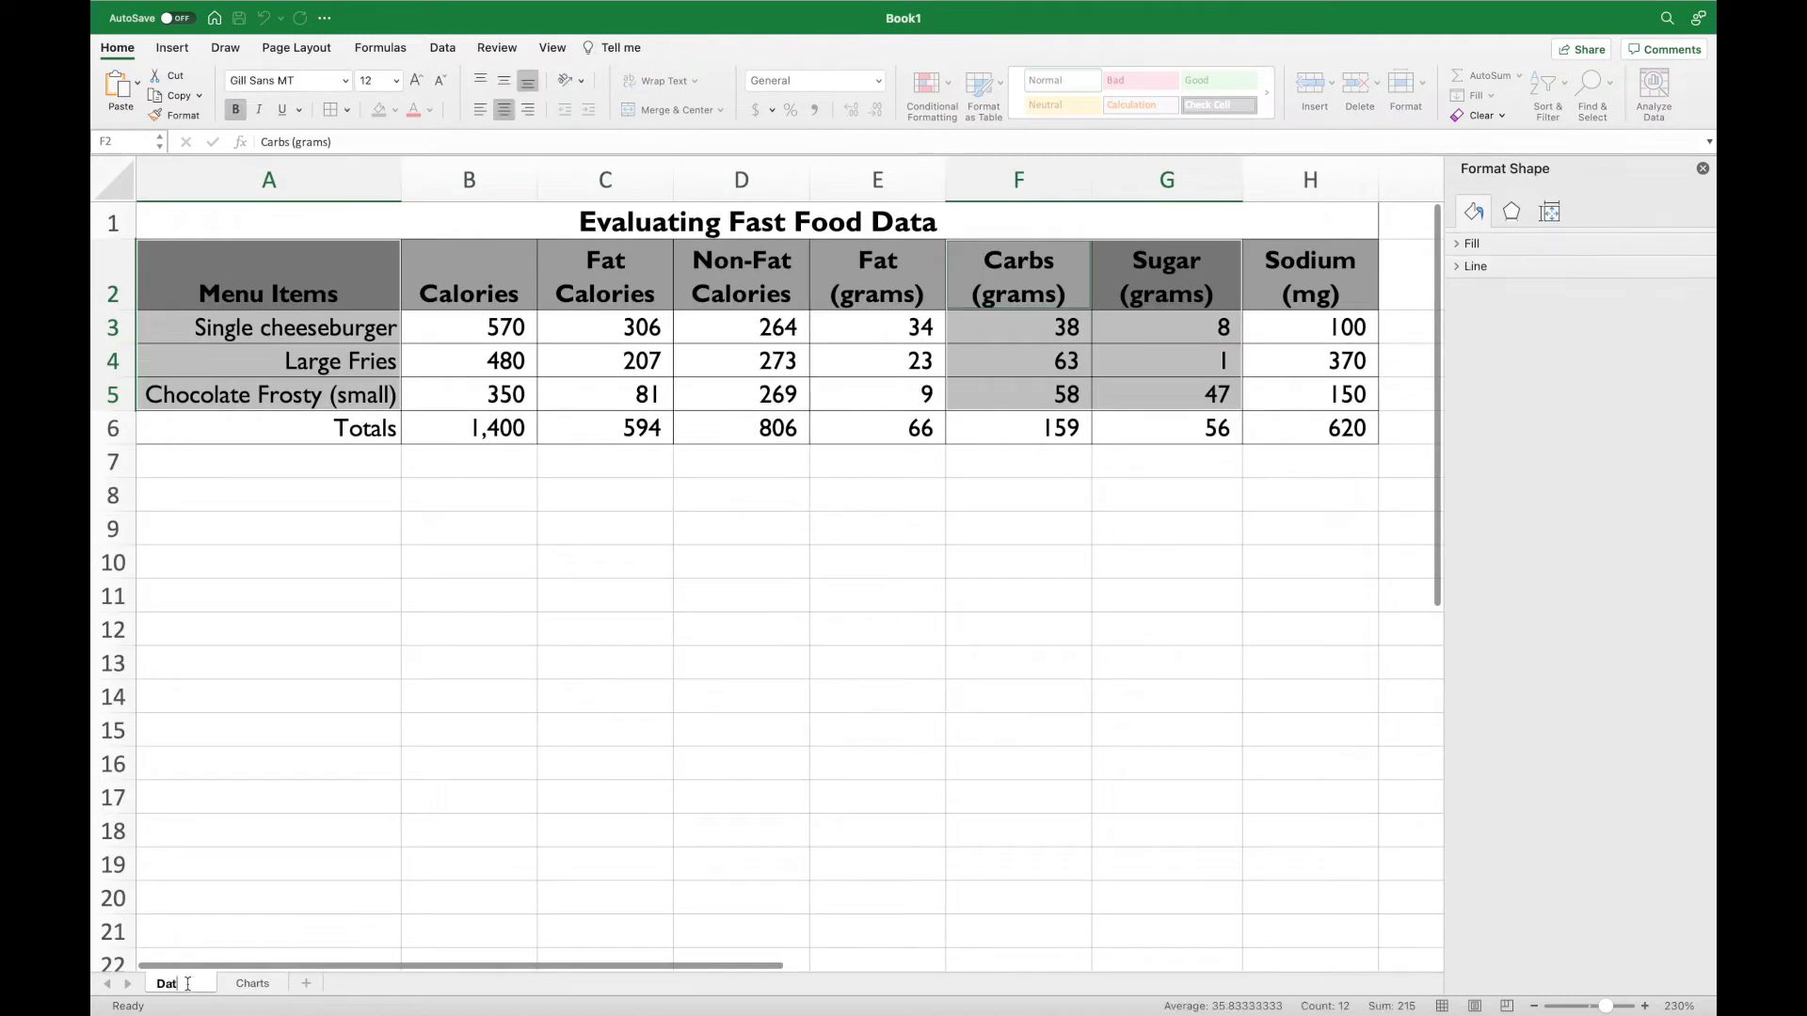
key(Return)
scroll(278, 835, right, 1)
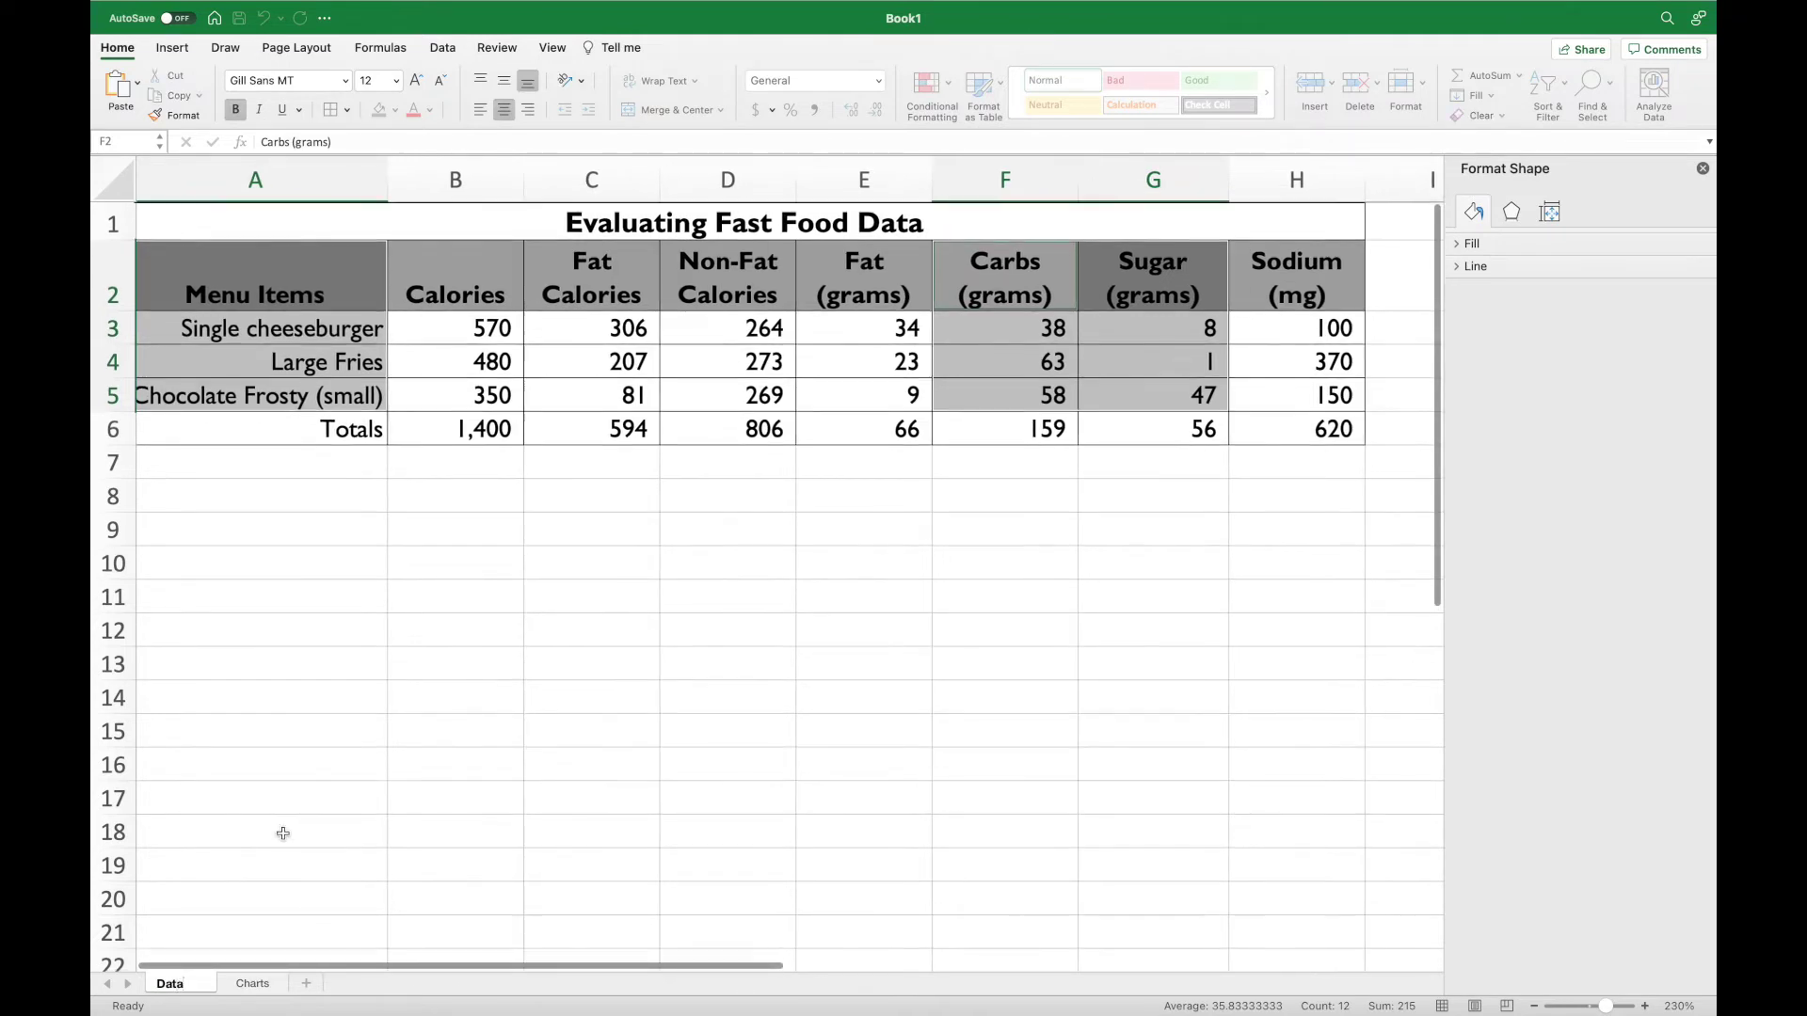
click(250, 984)
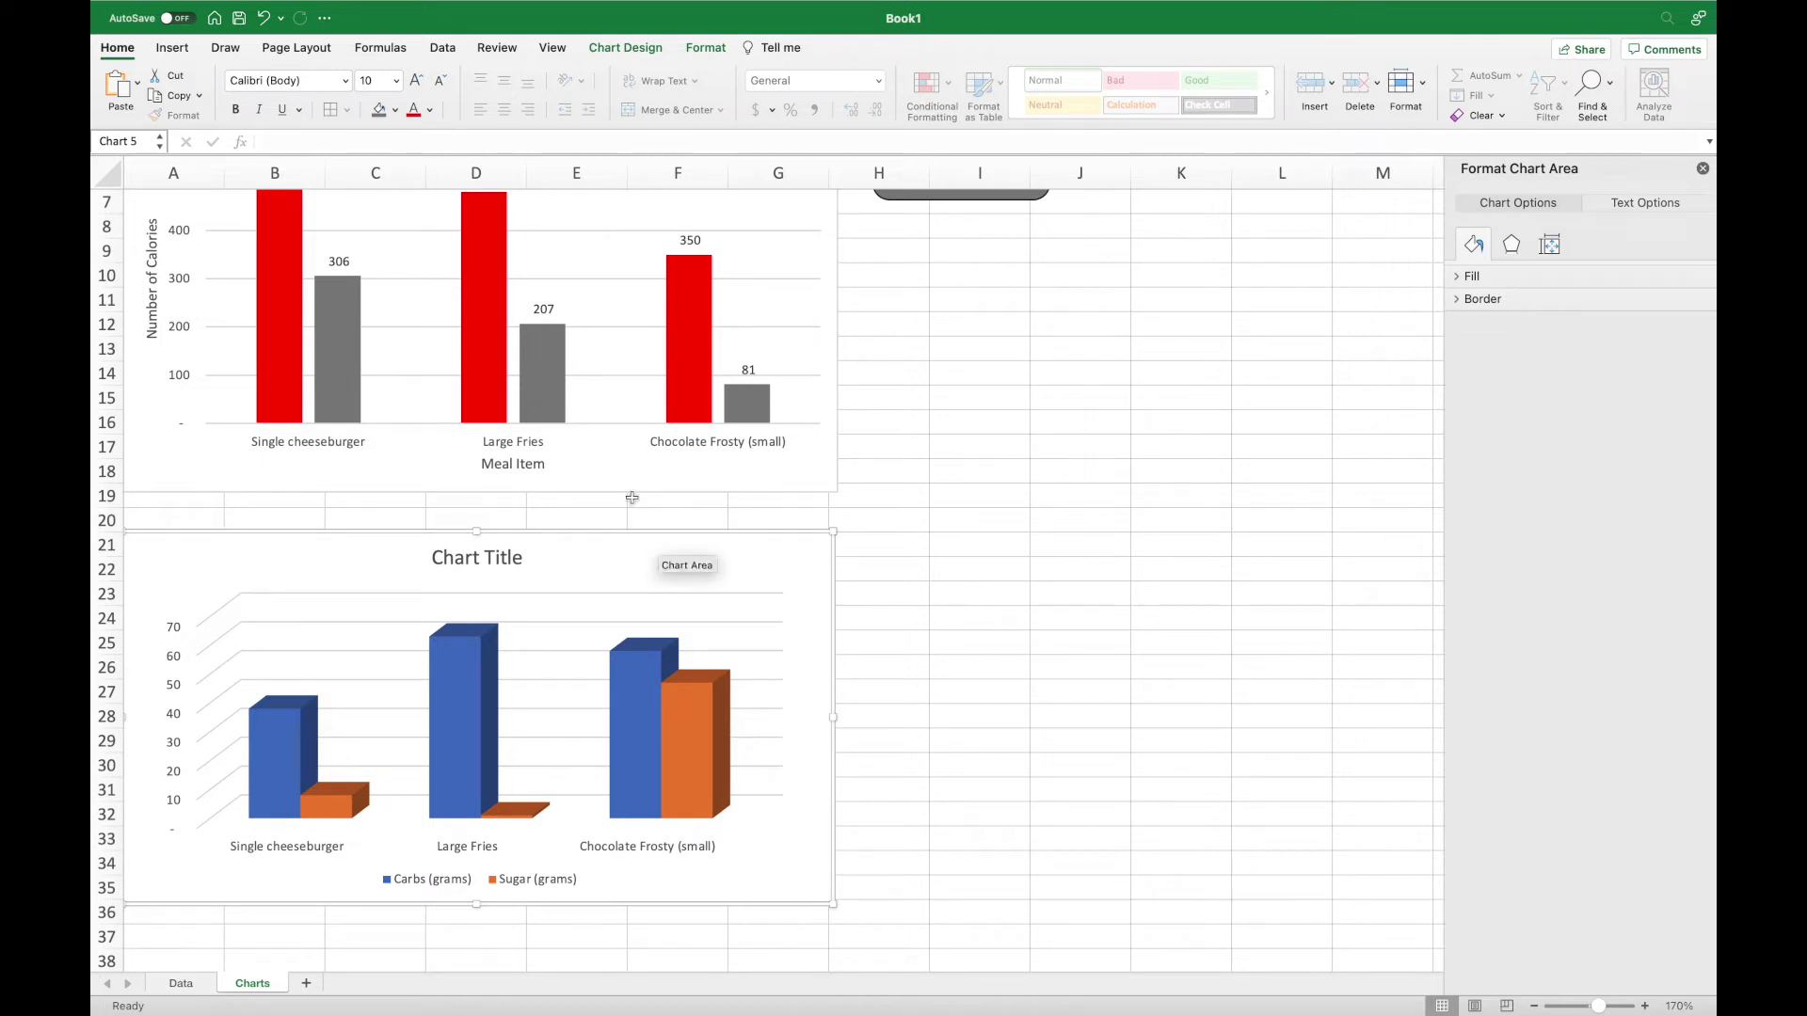
click(613, 53)
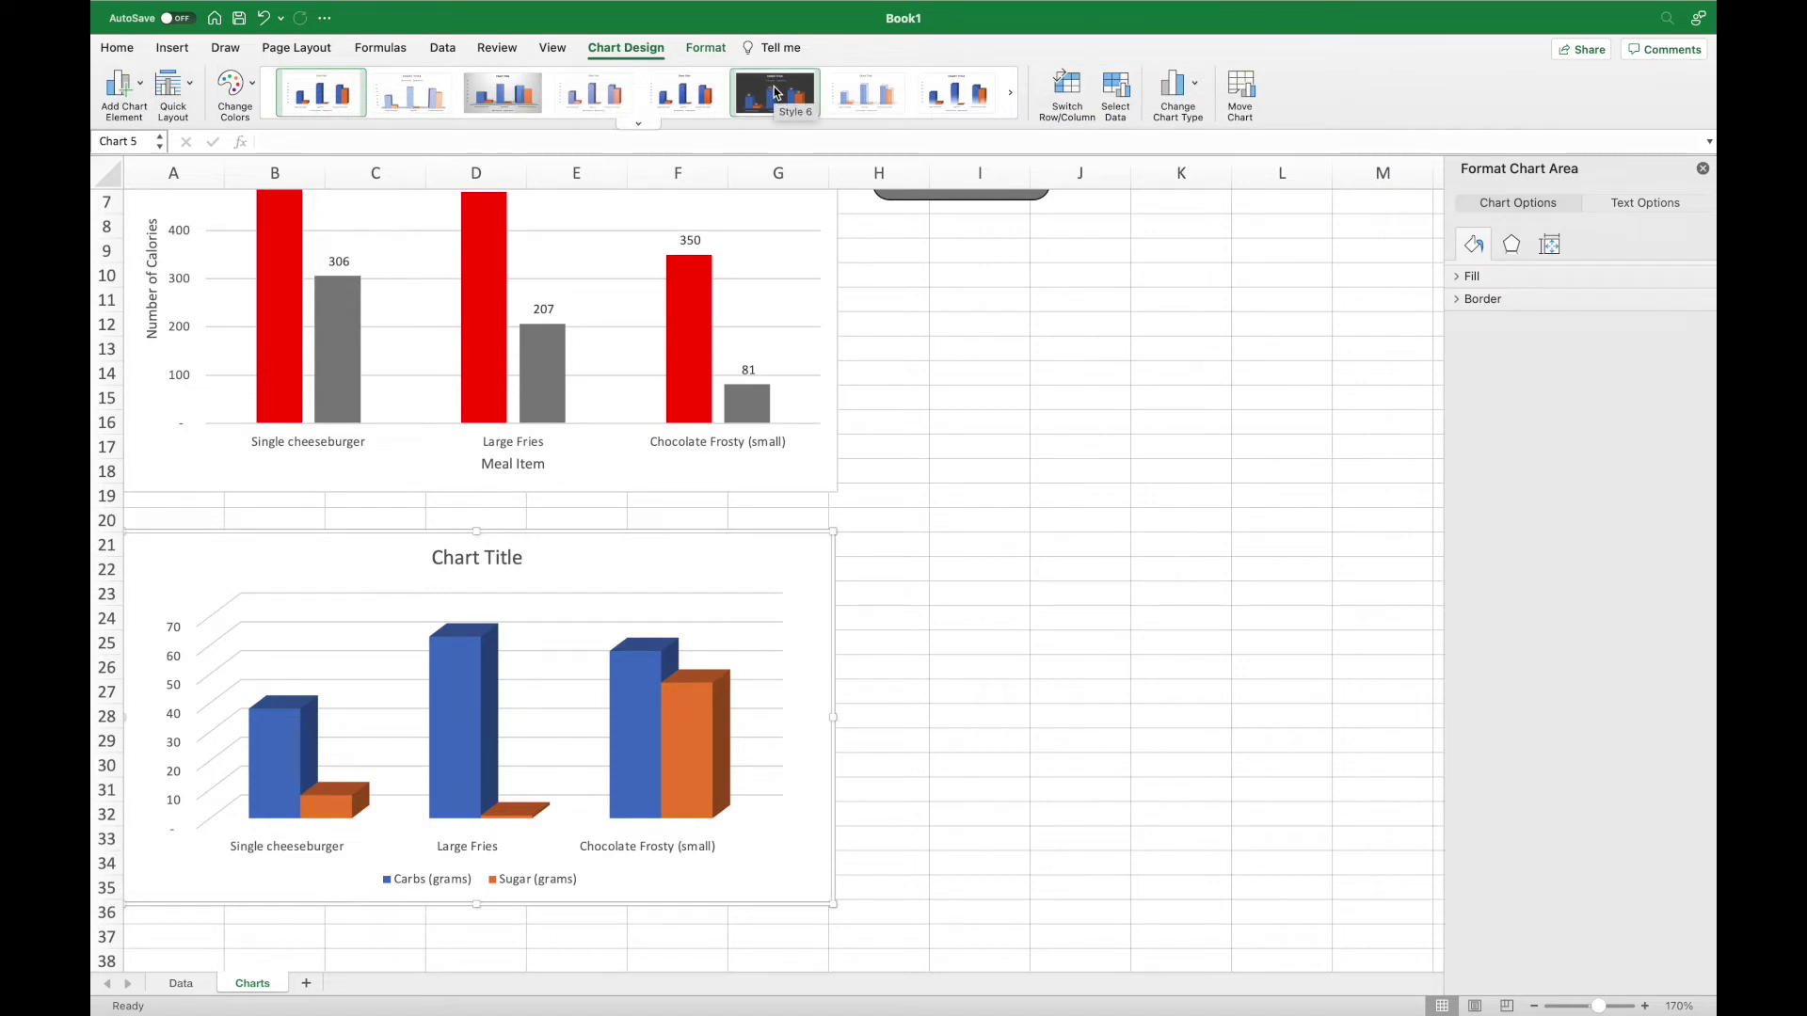
Apply dark Style 6 and switch rows/columns so Carbs and Sugar form the groups
click(775, 92)
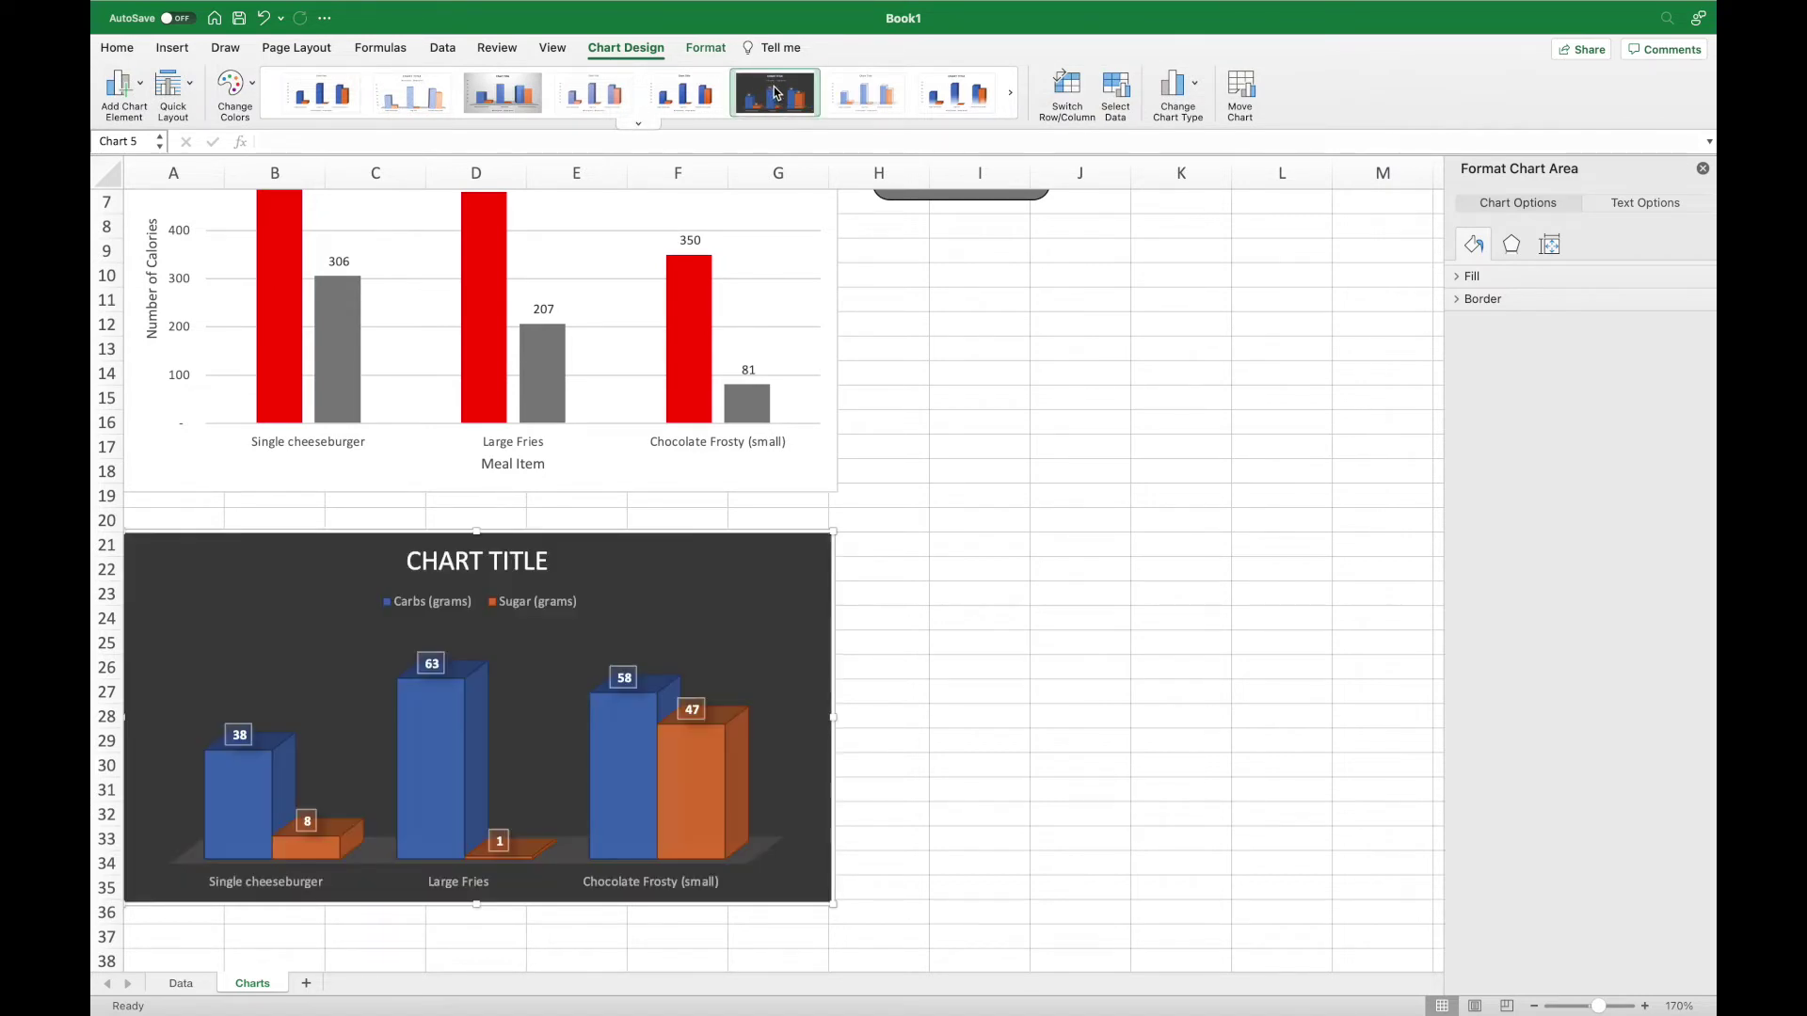
click(1080, 98)
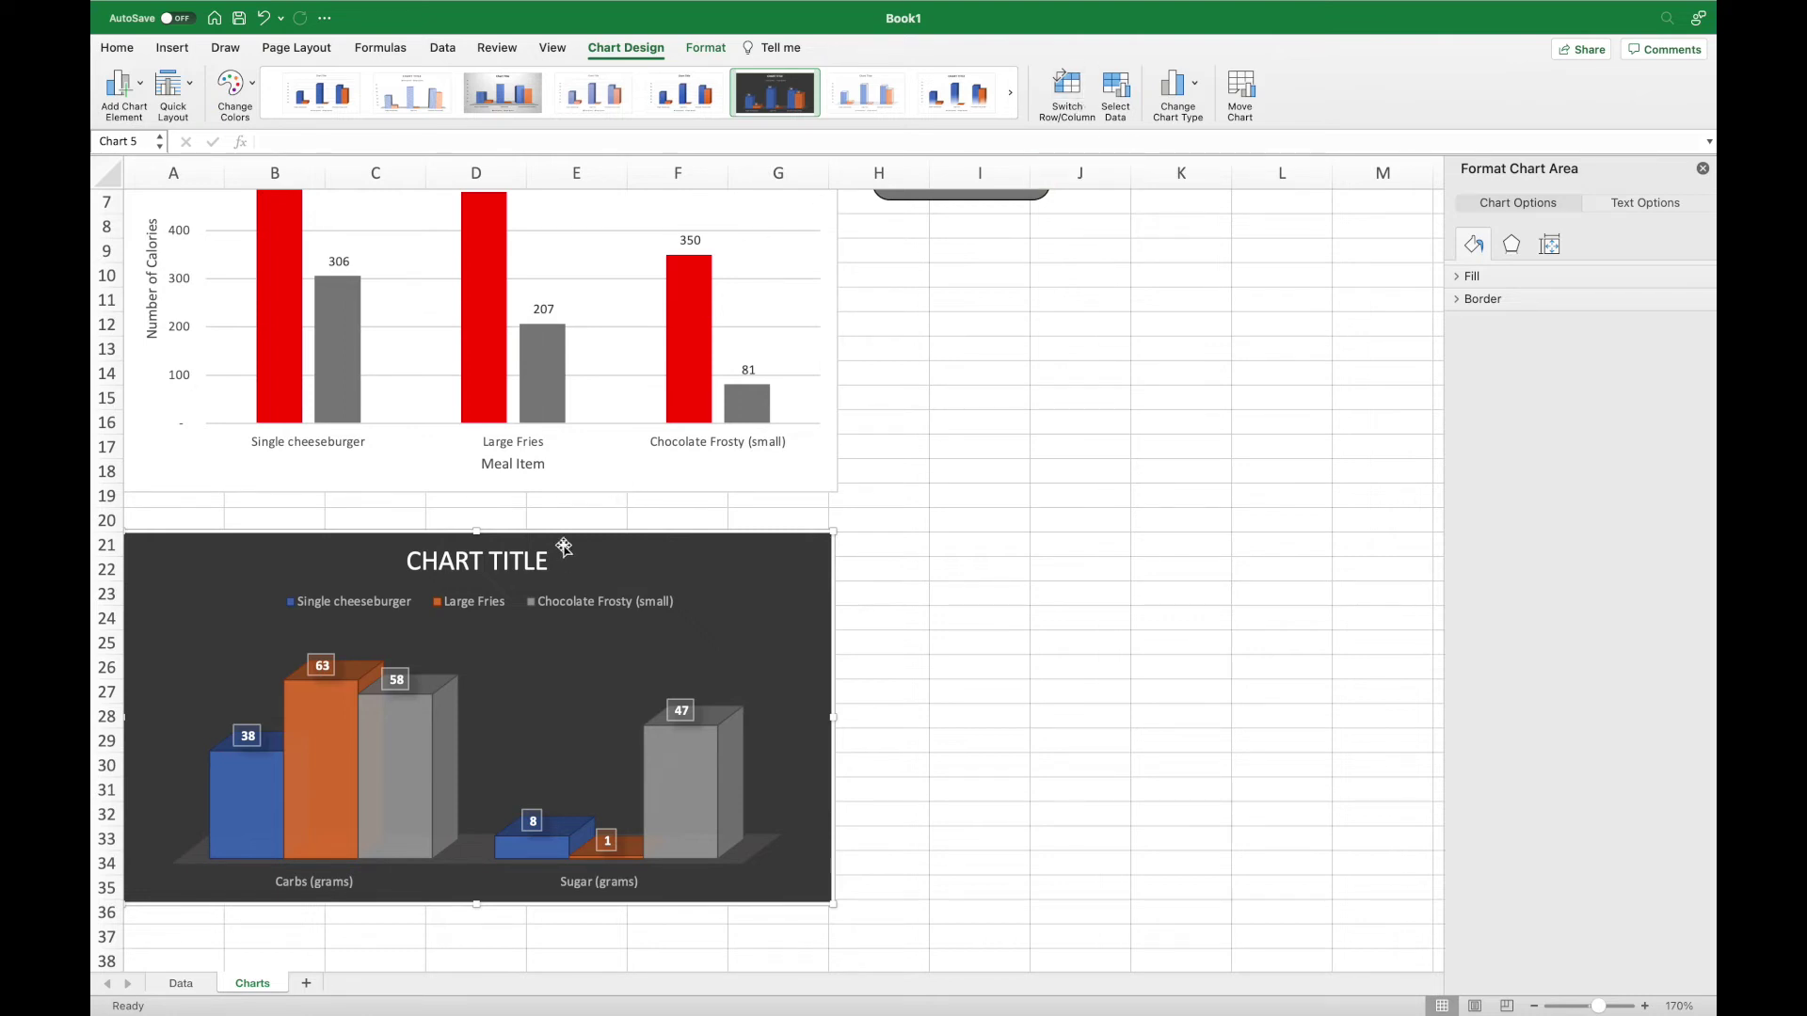
Replace the placeholder chart title with 'EVALUATING MY FAVORITE MEAL AT WENDY'S'
click(498, 572)
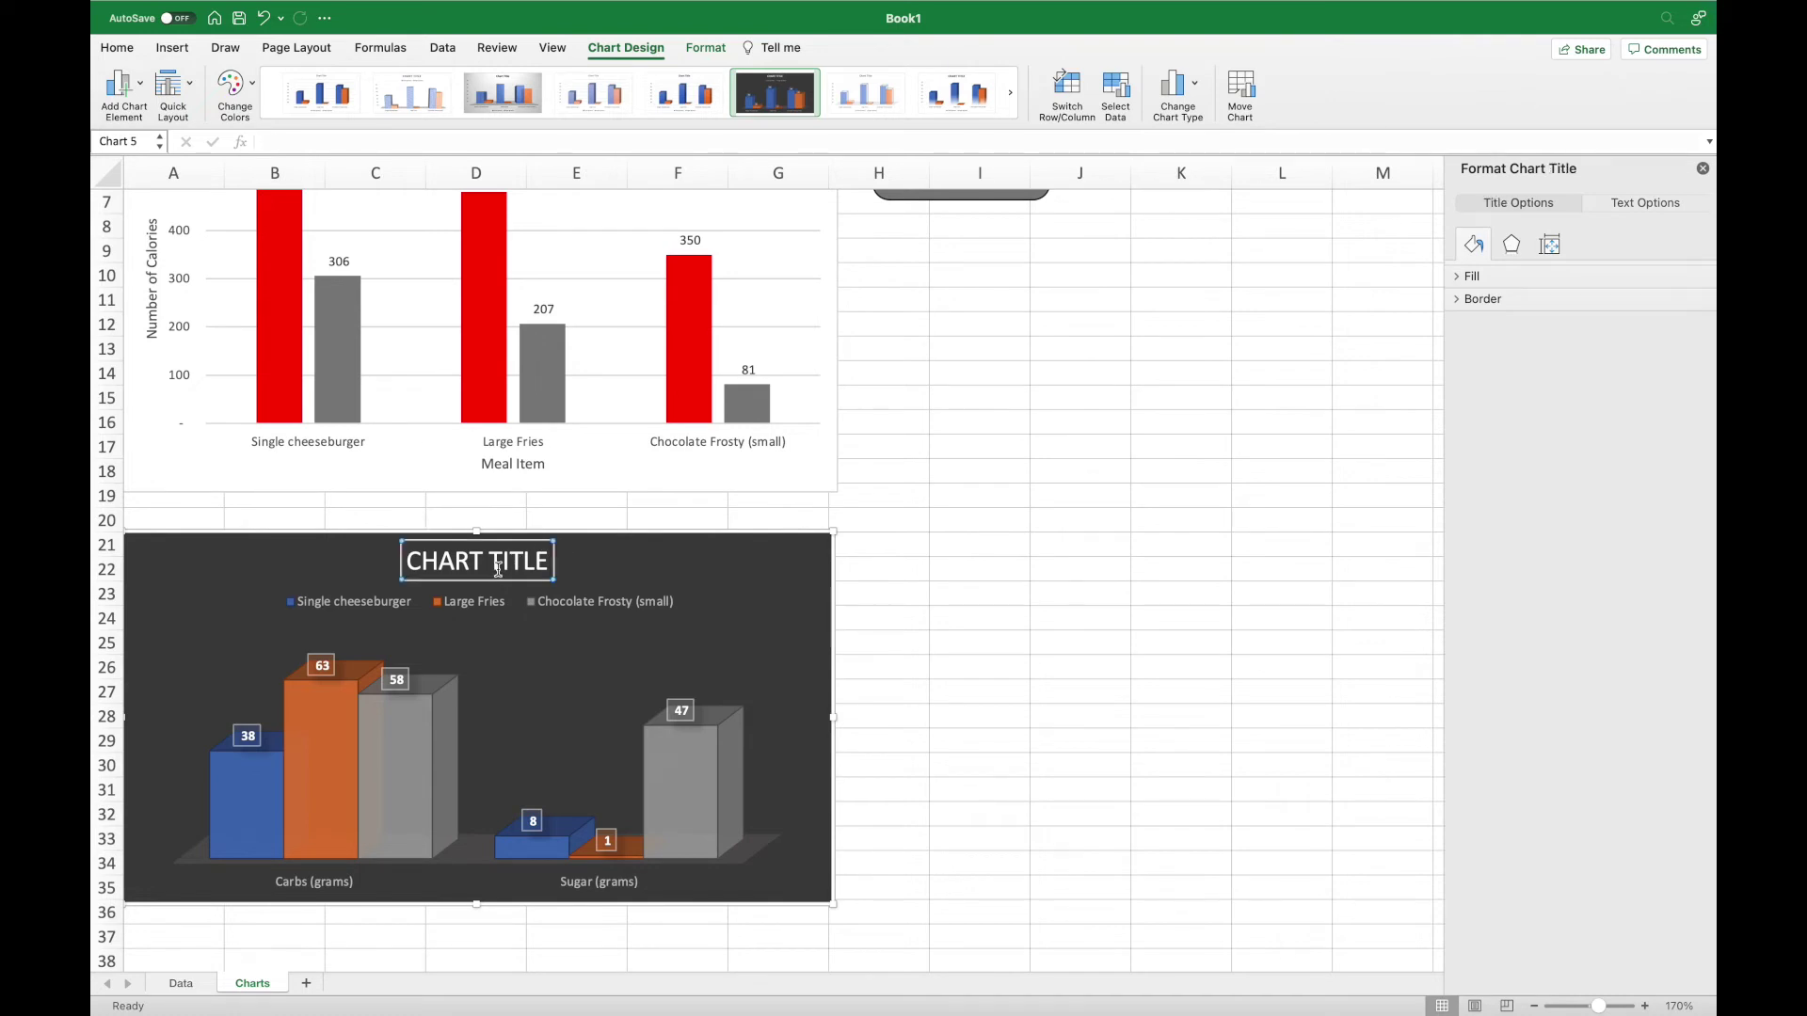
triple_click(498, 570)
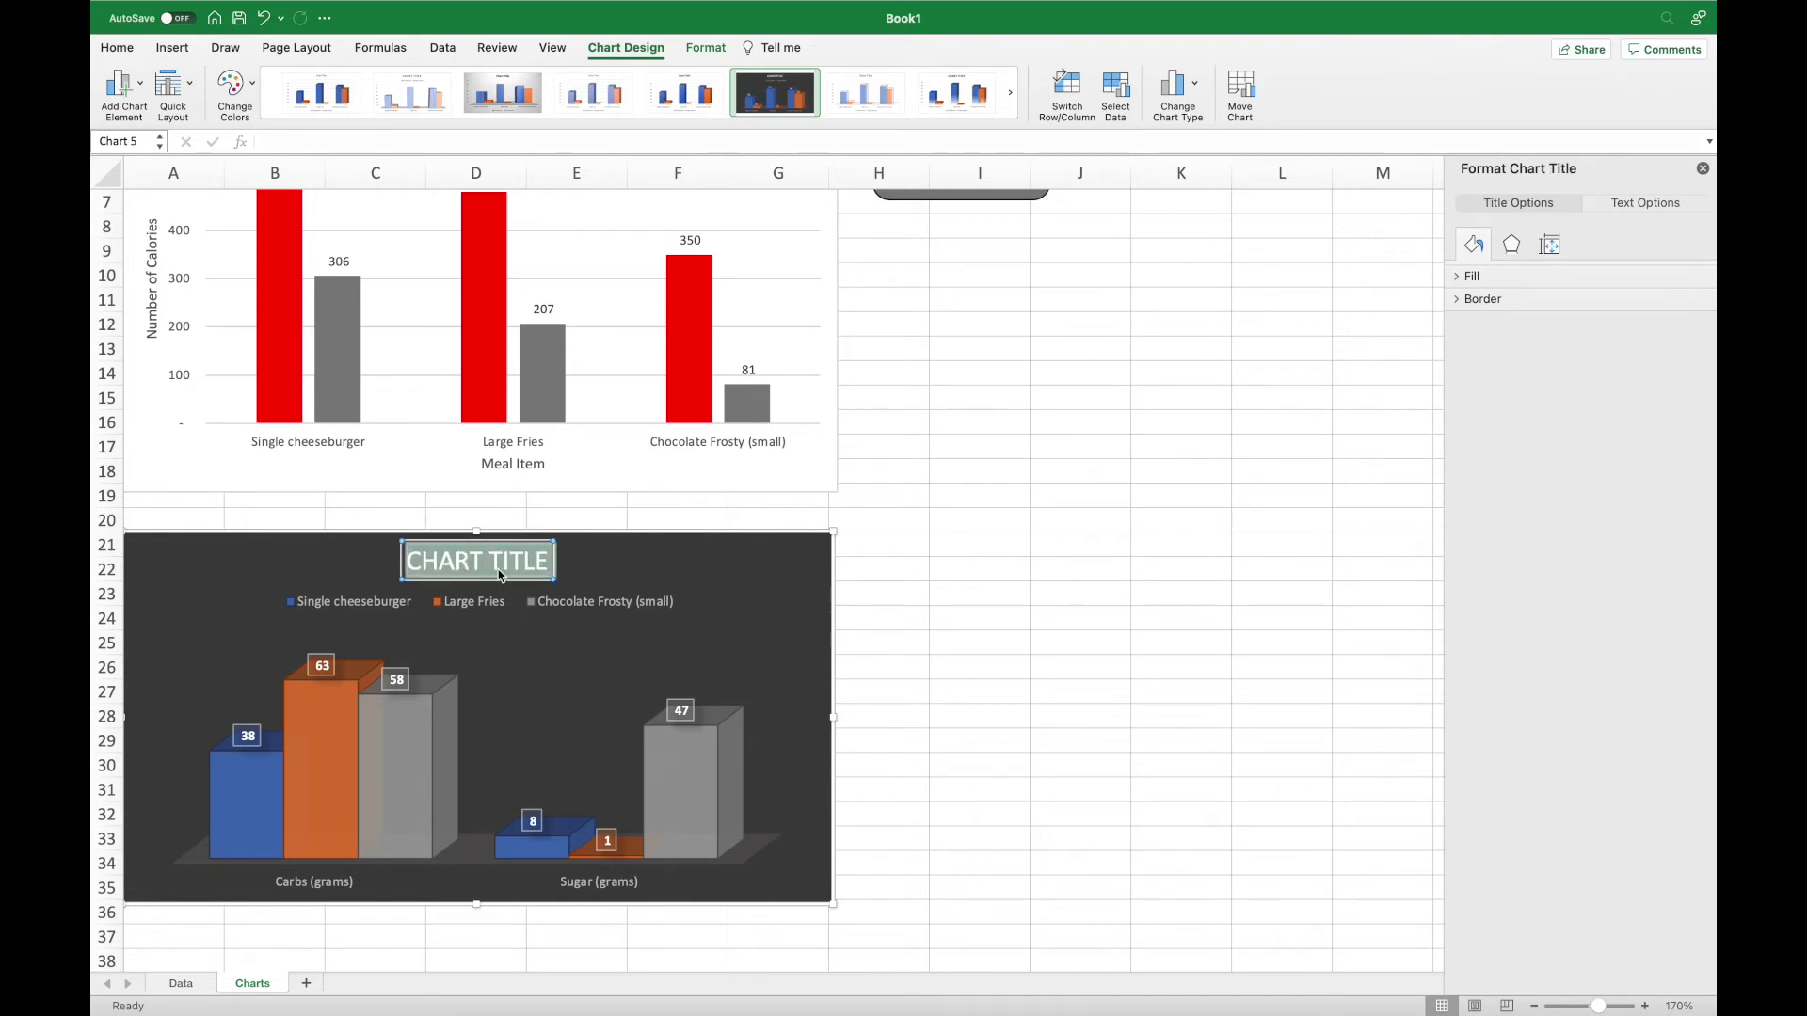
text(EVALUATING MY FAVORITE MEAL)
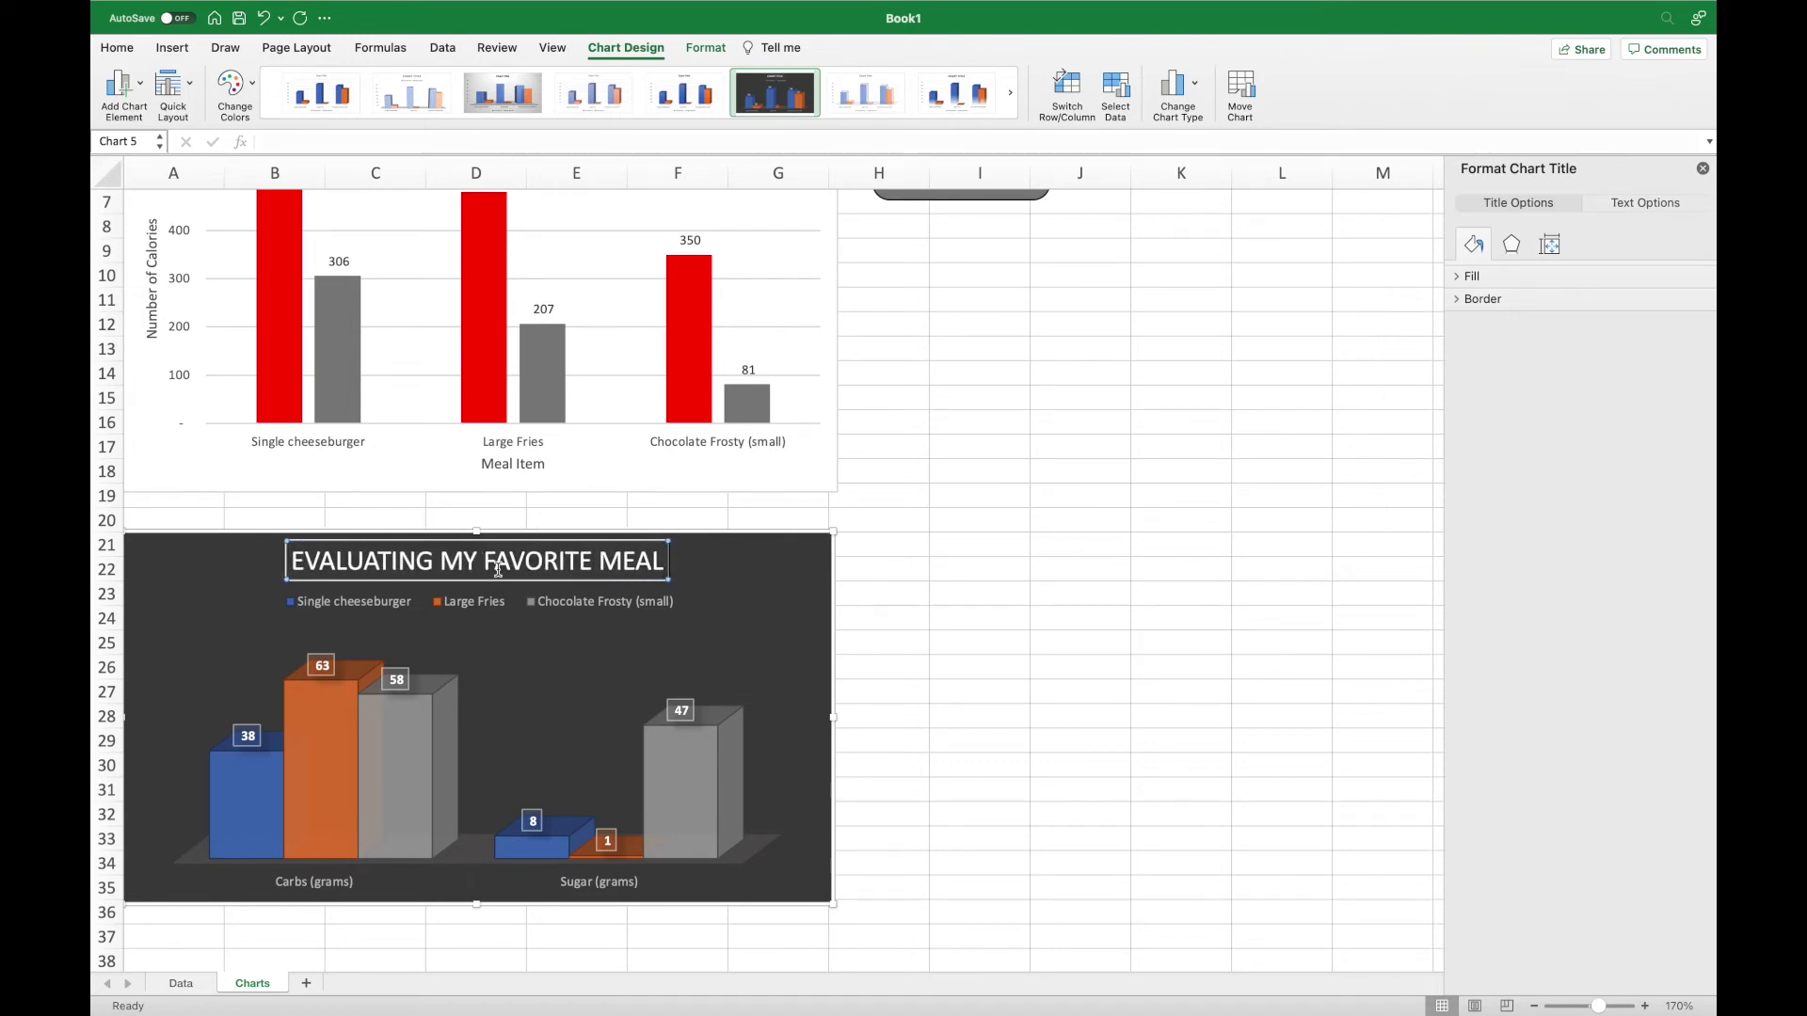
text( AT WENDY'S)
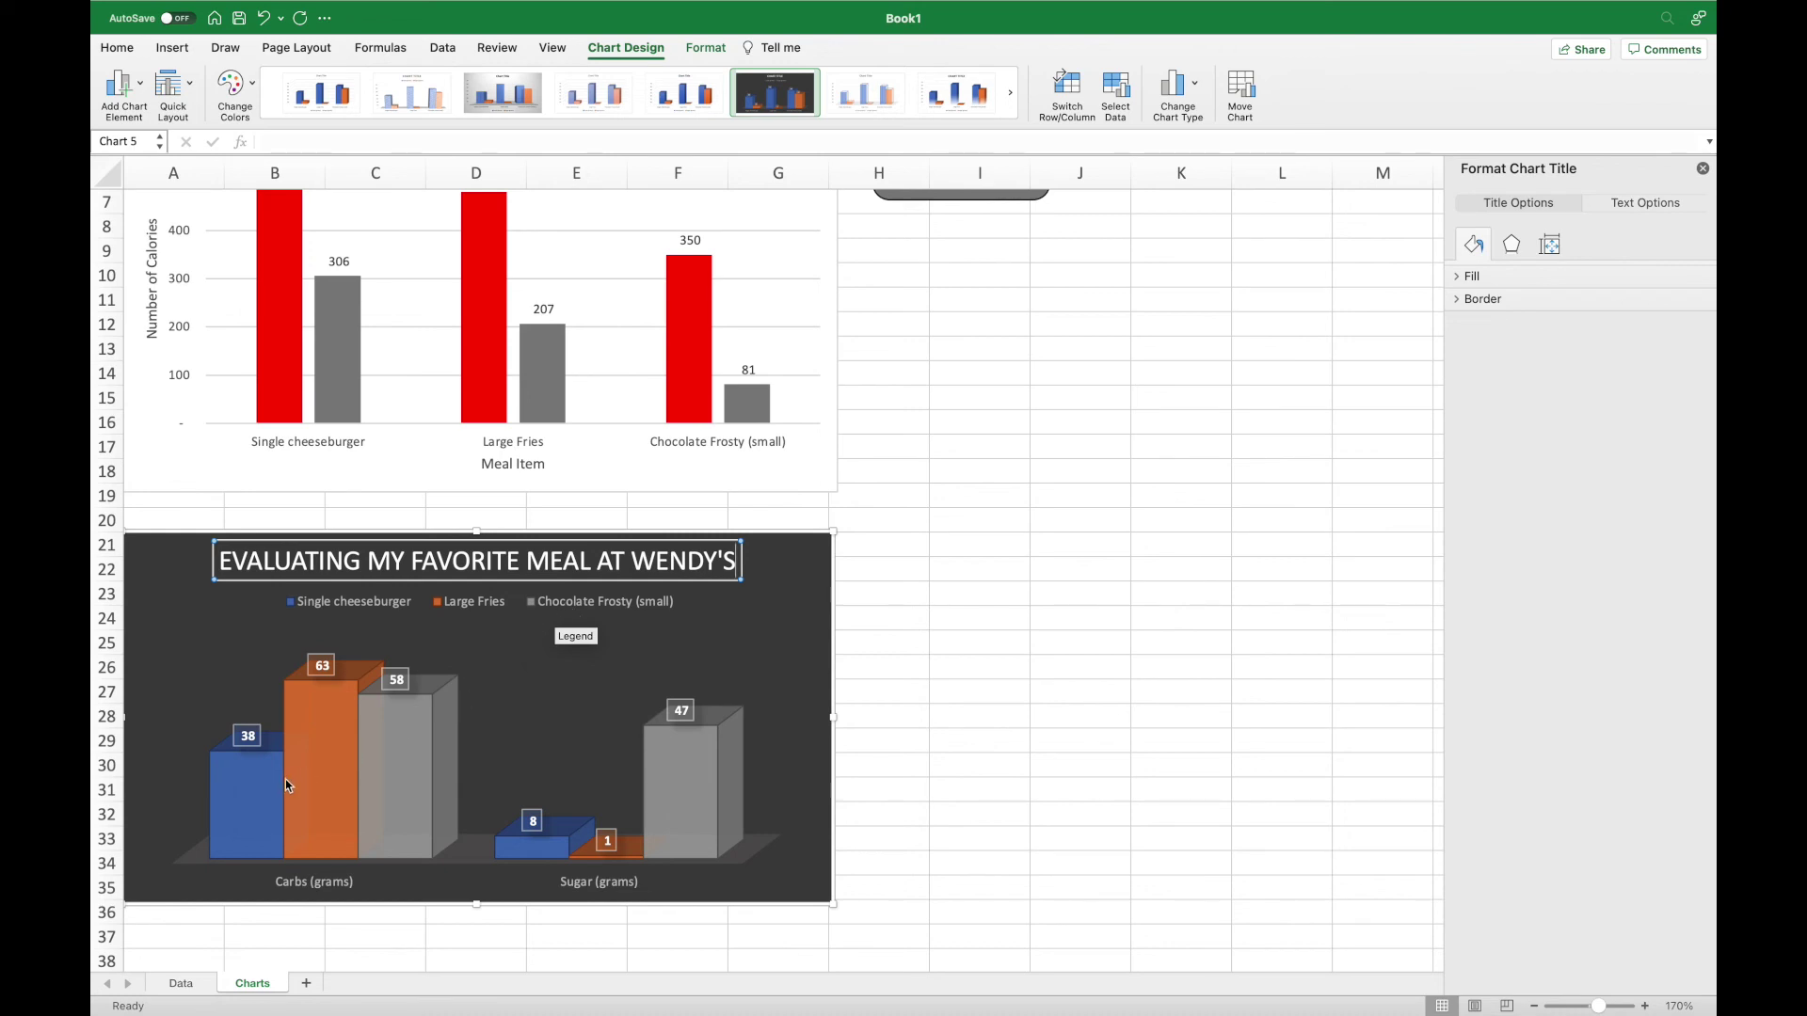
Fill the Single cheeseburger series with standard red, then select the Large Fries series
click(235, 786)
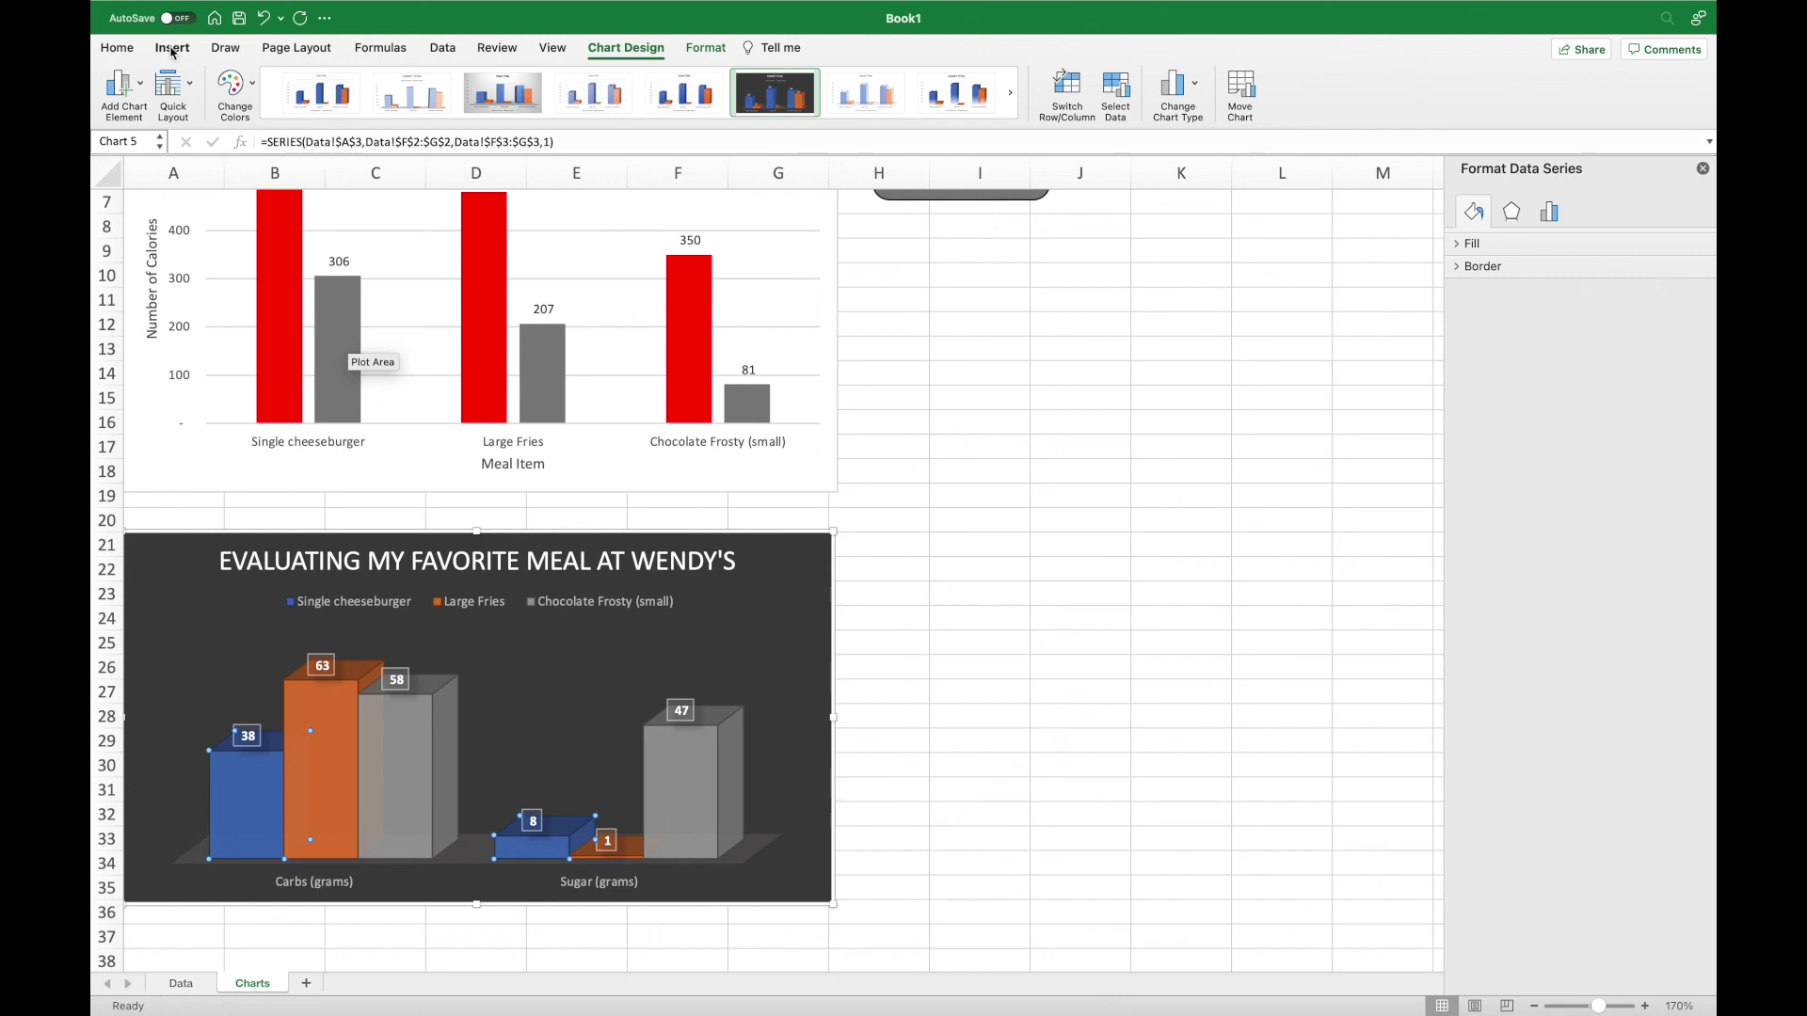
click(117, 48)
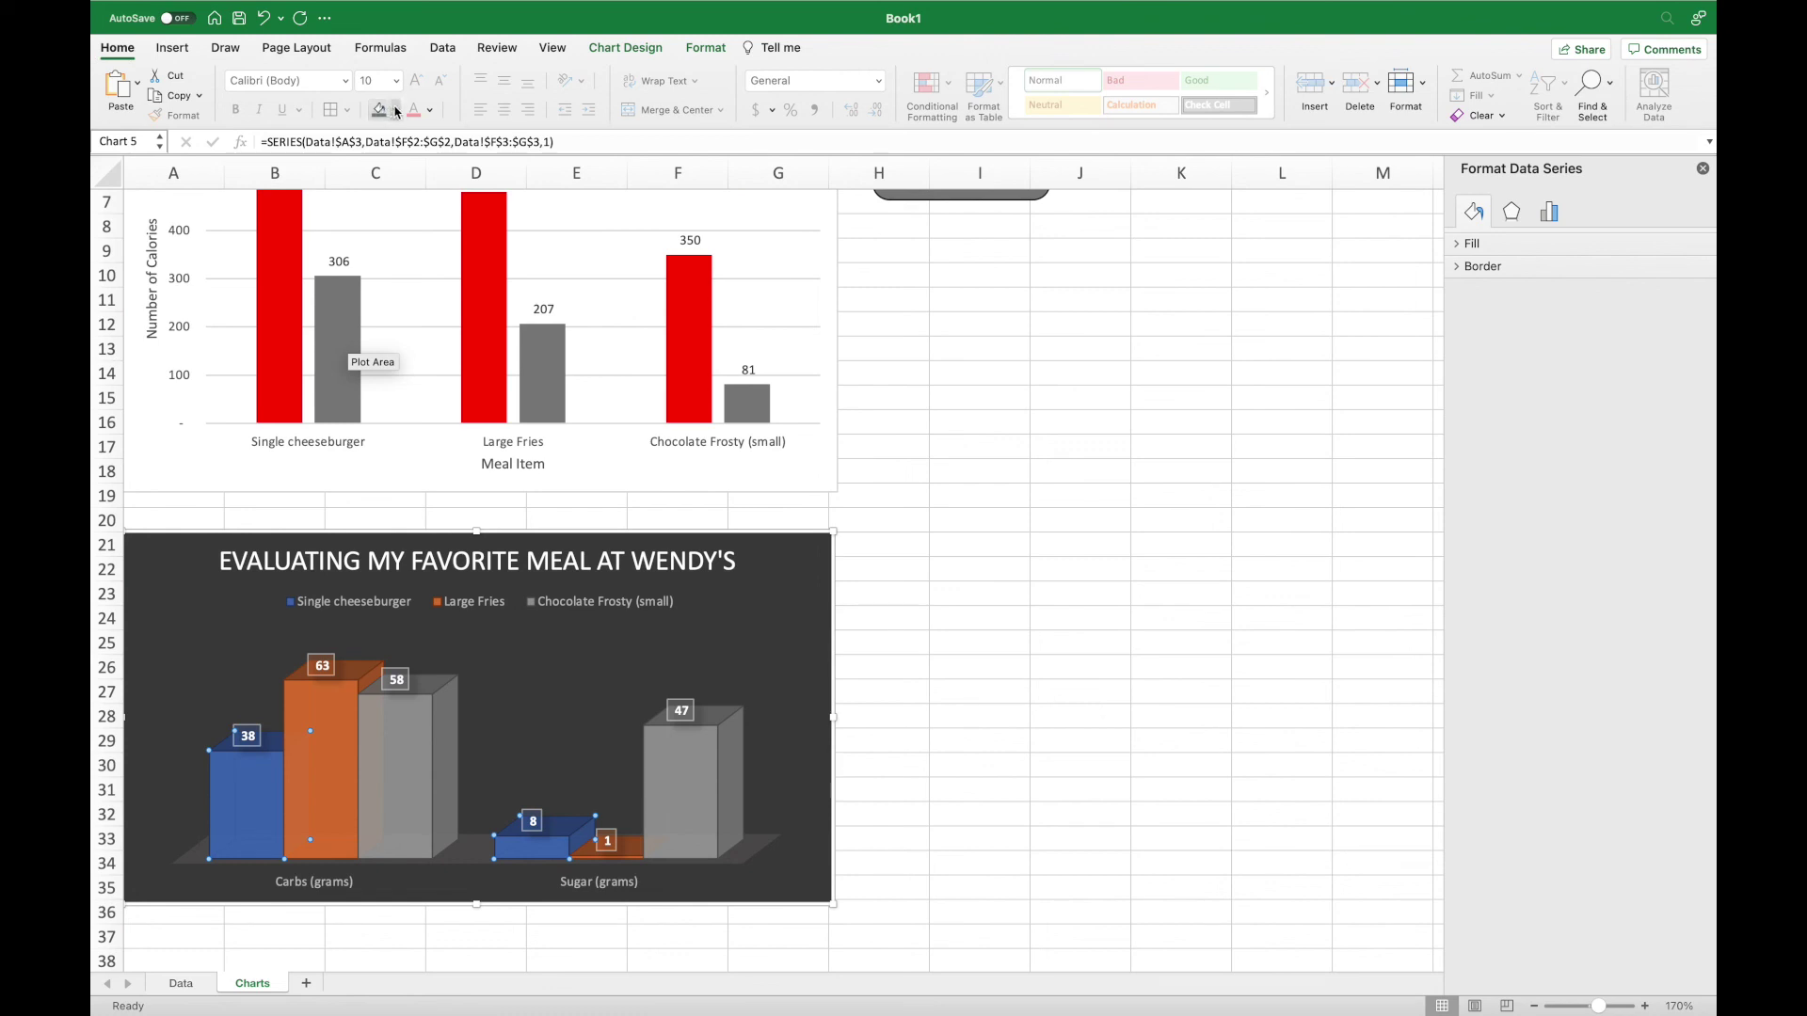
click(396, 110)
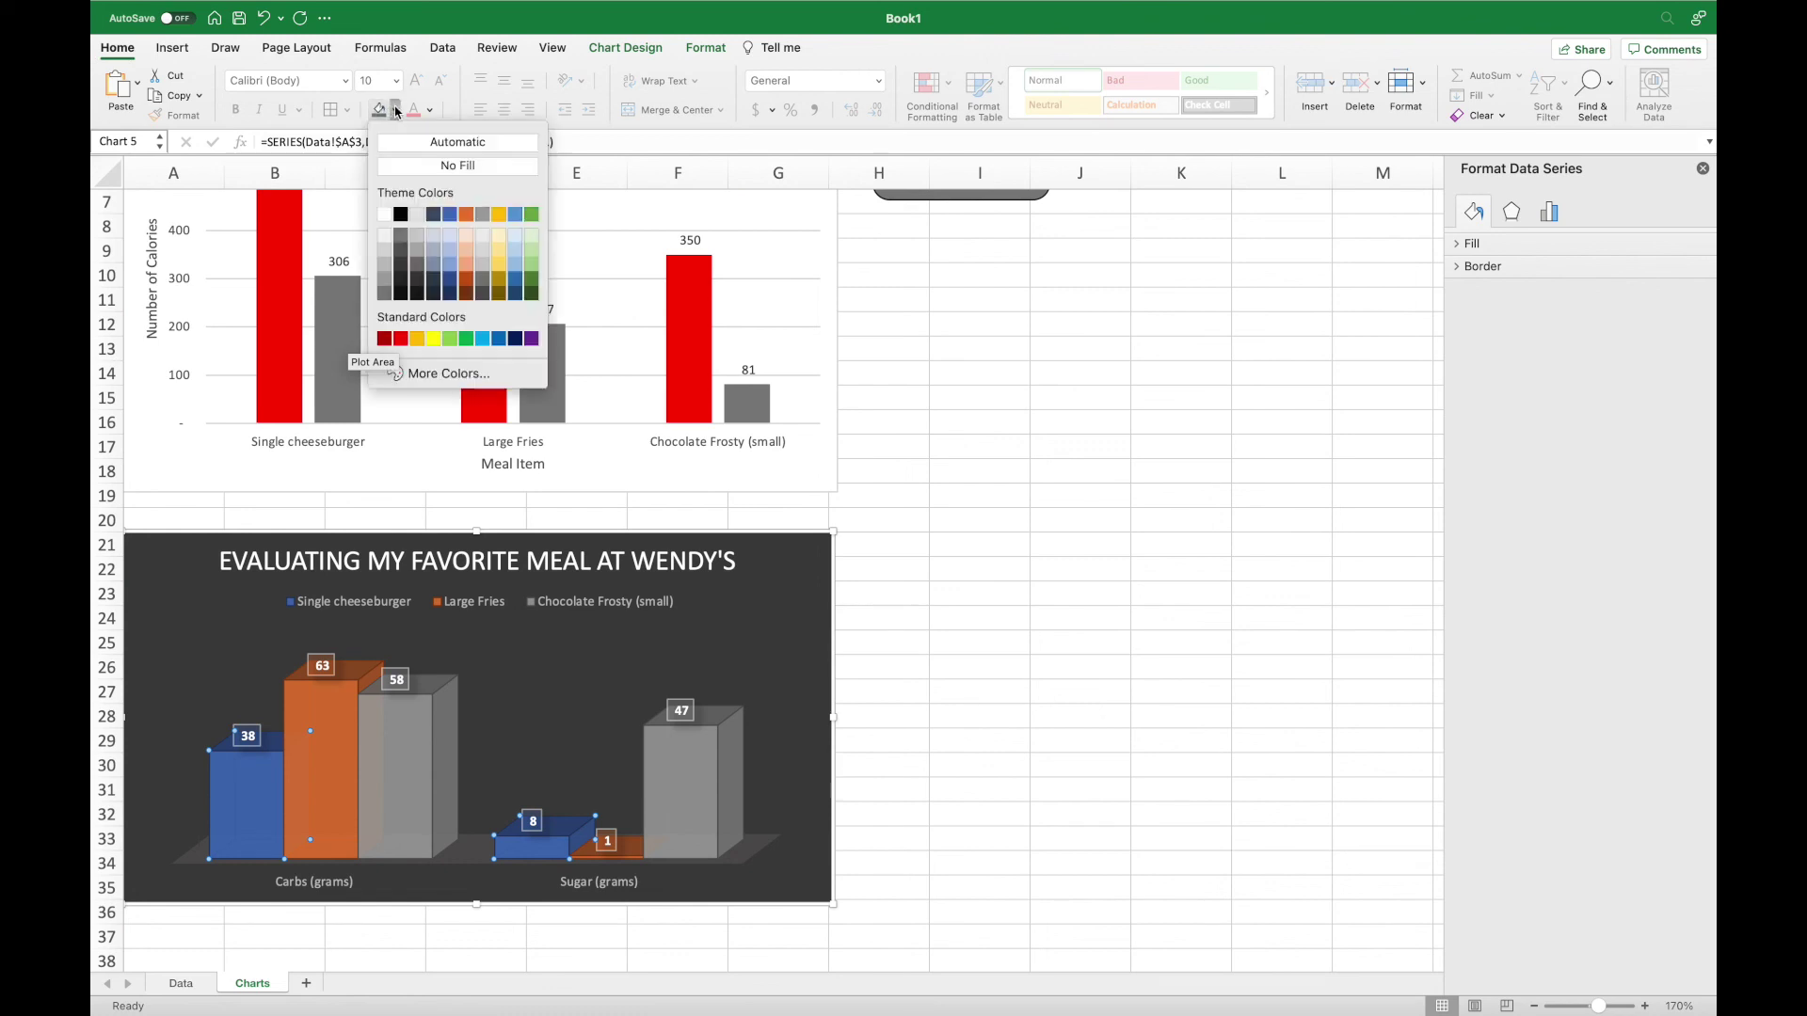
click(404, 340)
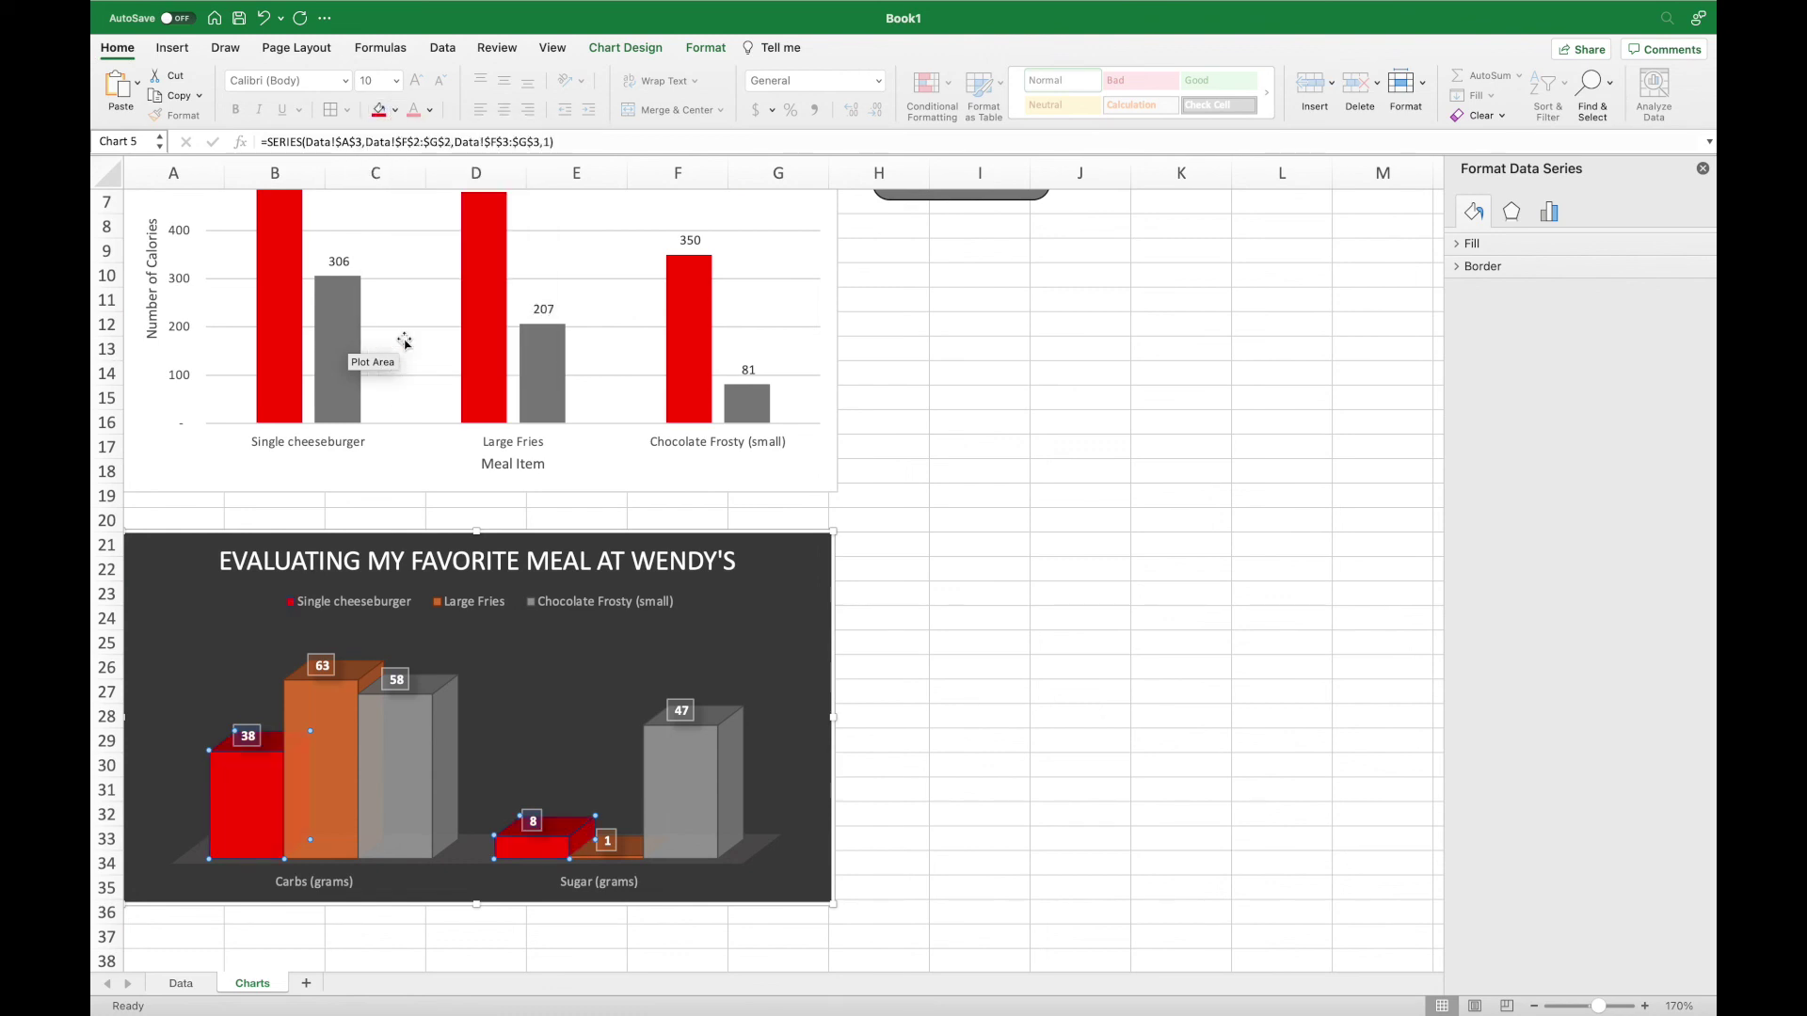
click(431, 111)
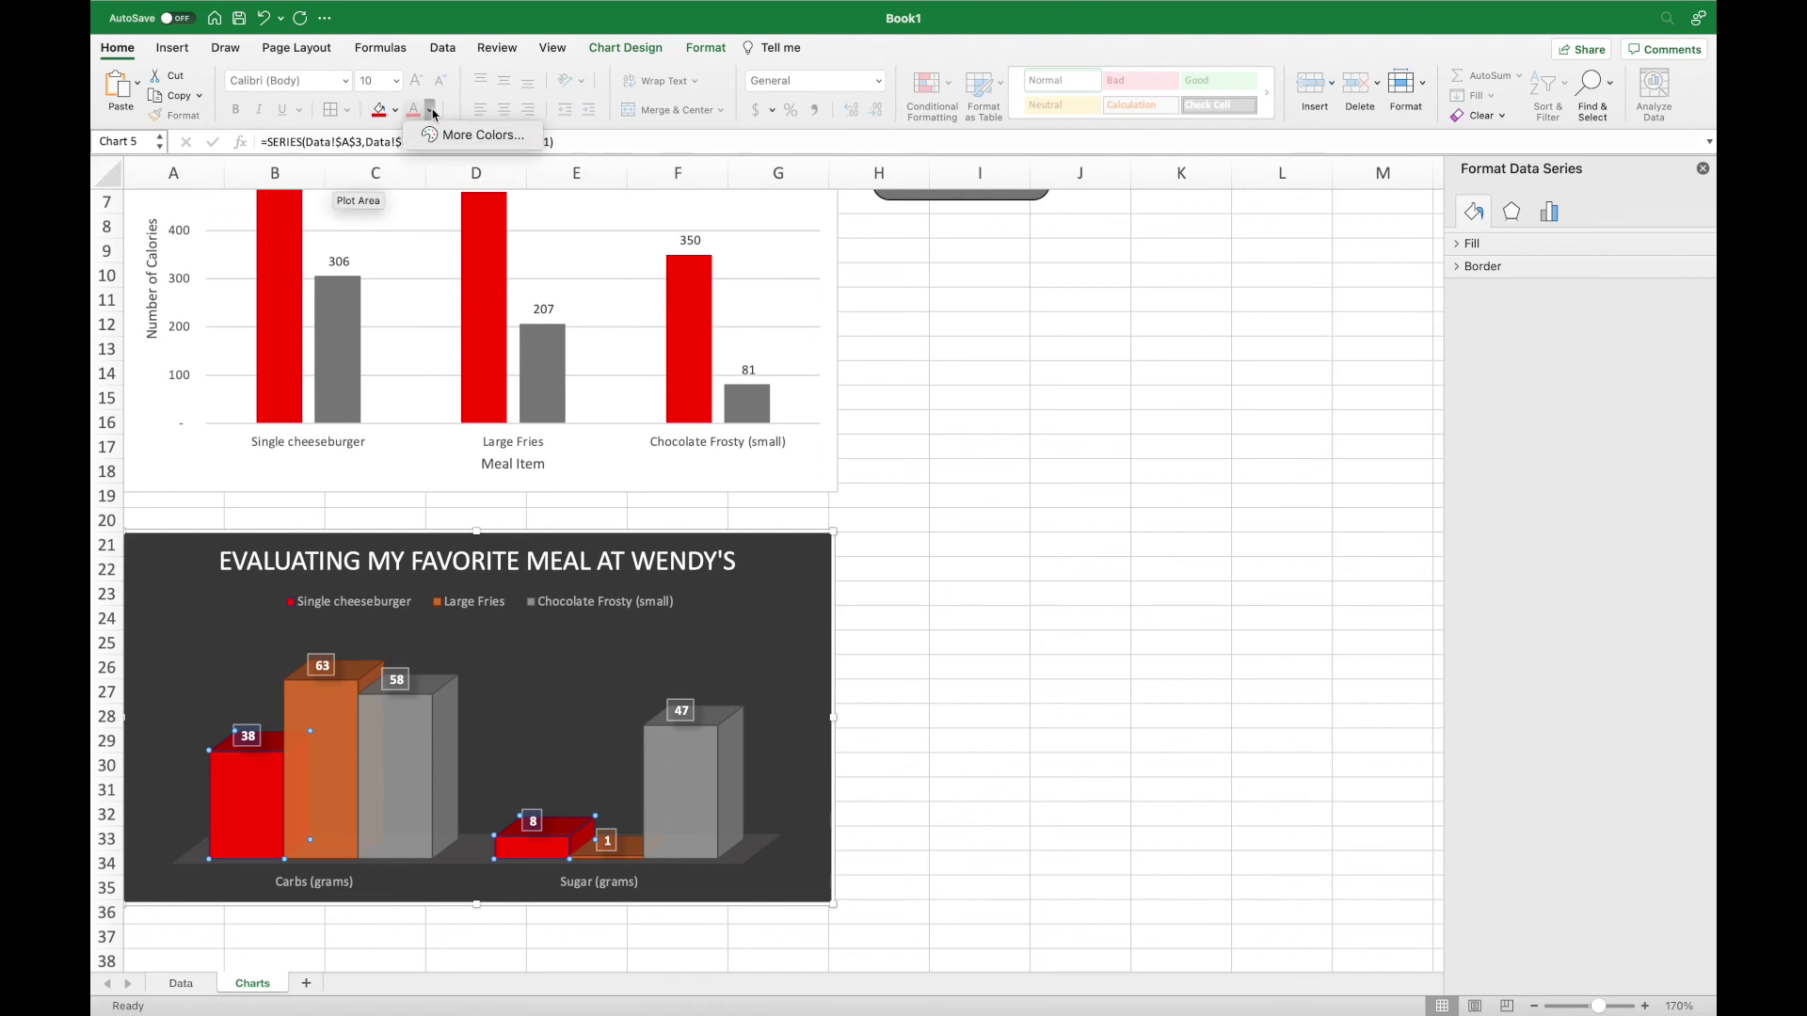
click(433, 114)
click(317, 752)
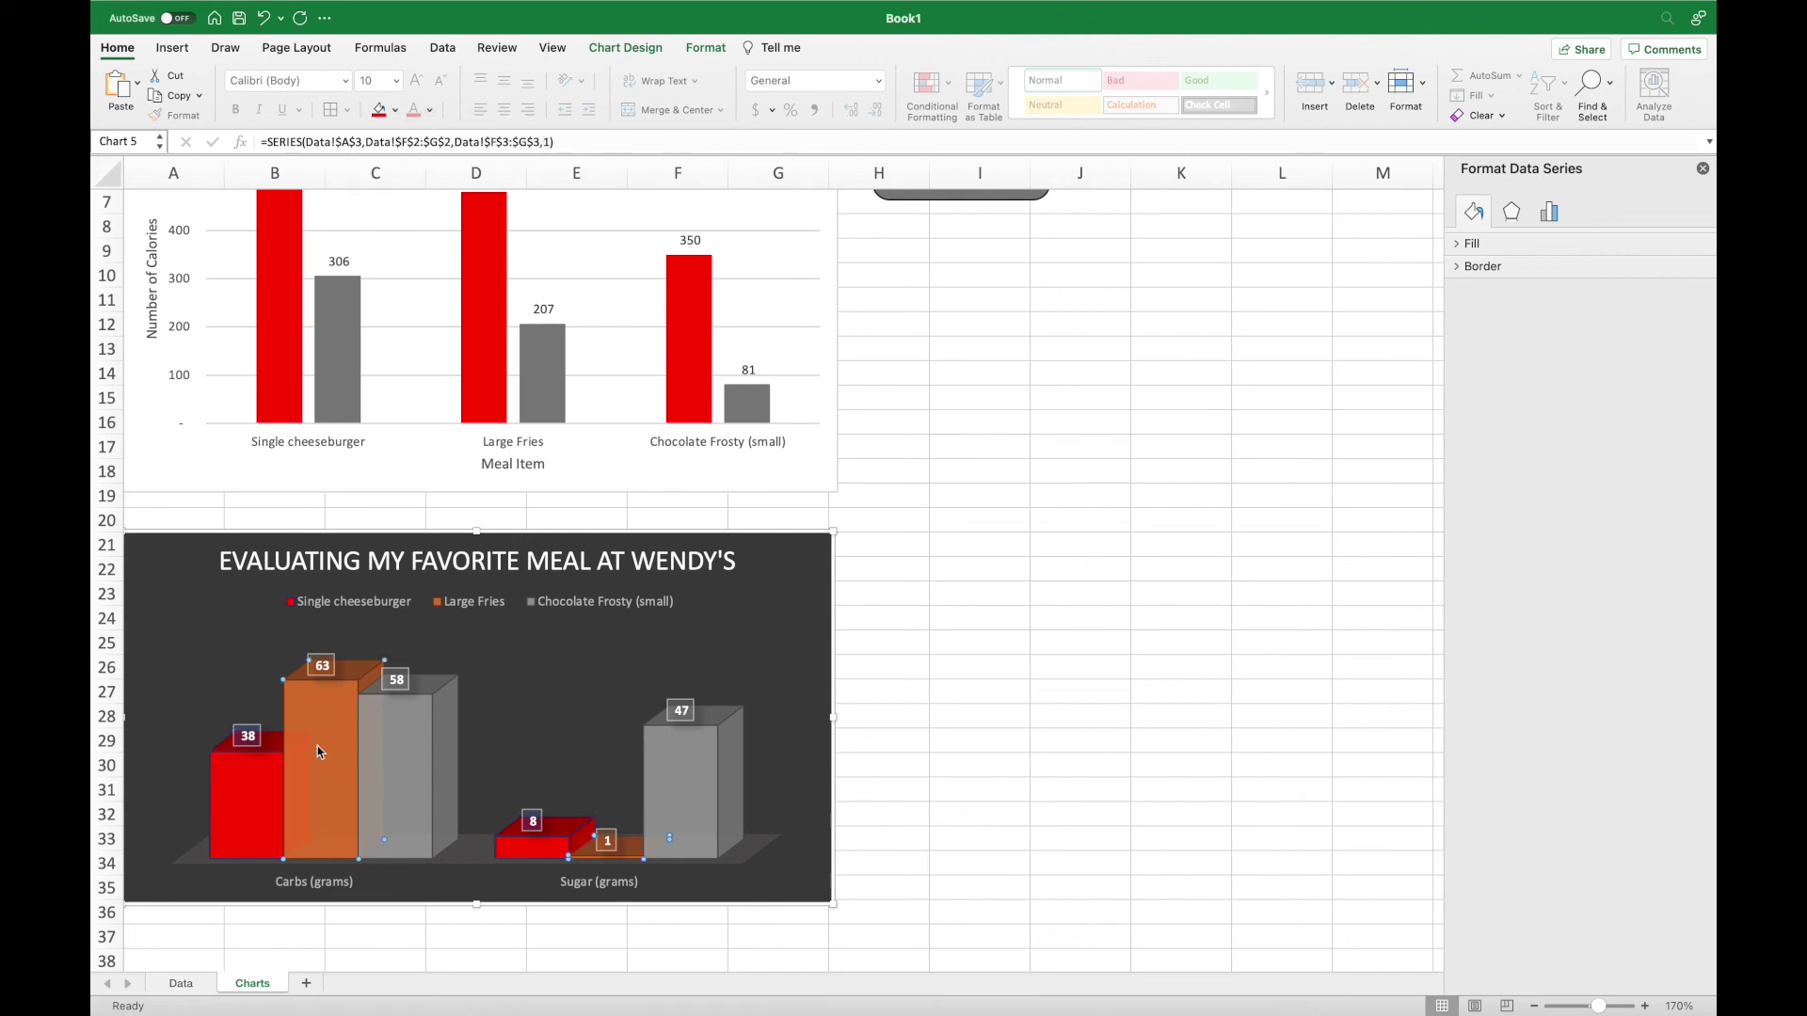